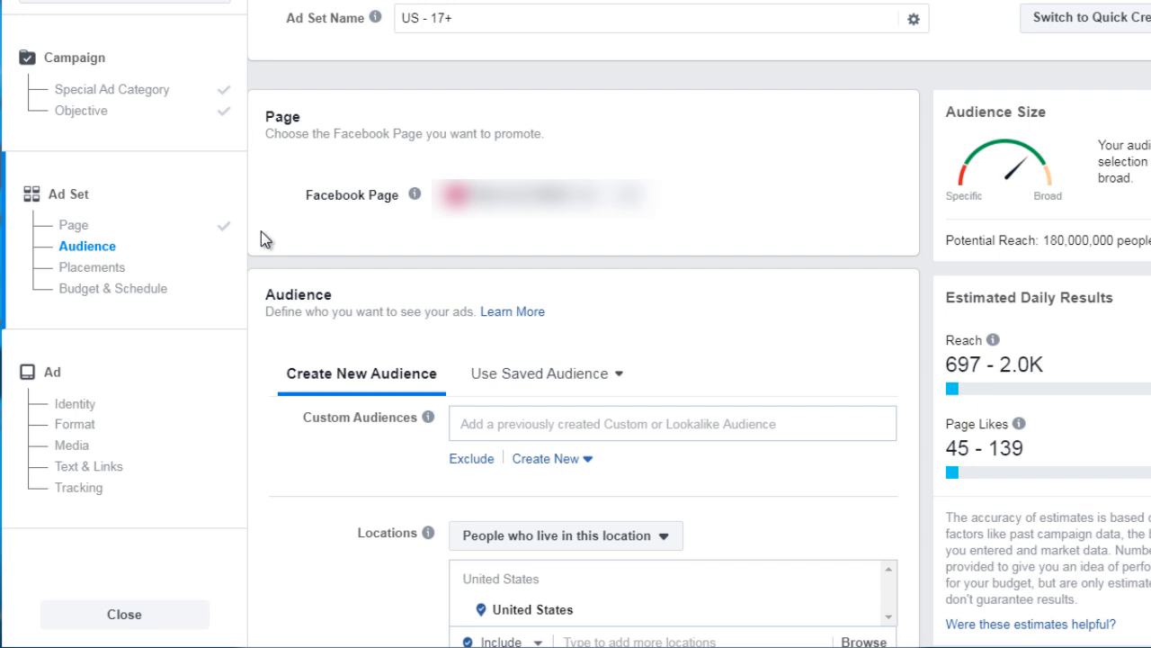
Review the audience section and the location targeting type options without changing them
{"action": "scroll", "coordinate": [261, 232], "scroll_direction": "down", "scroll_amount": 3}
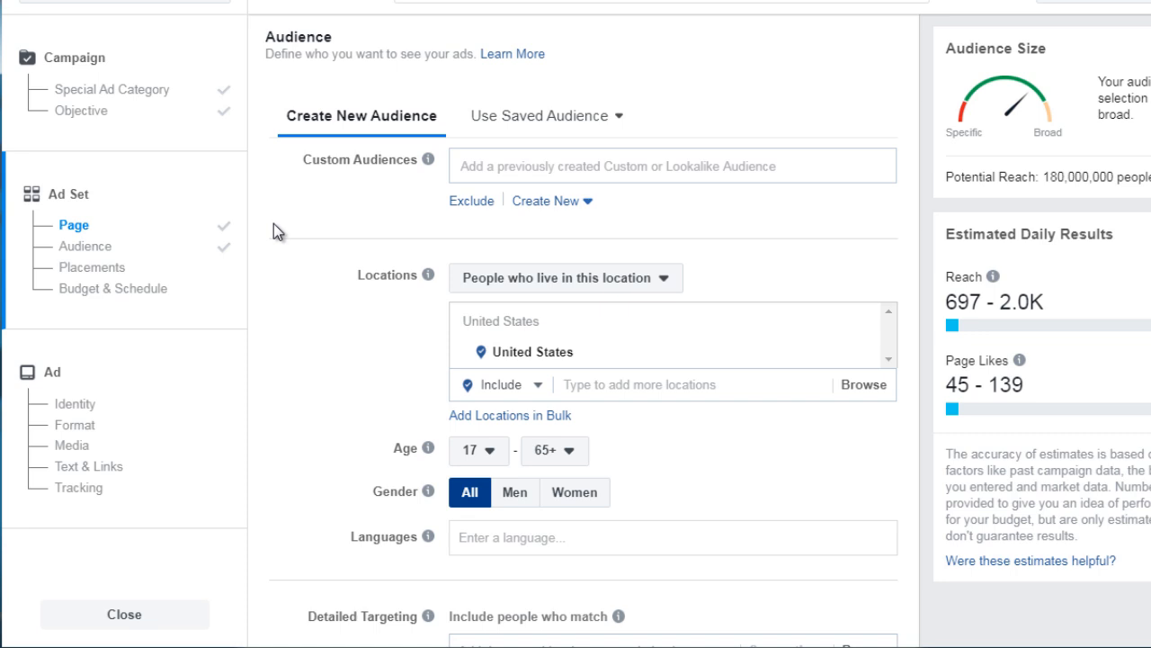
{"action": "left_click", "coordinate": [546, 203]}
{"action": "left_click", "coordinate": [350, 244]}
{"action": "scroll", "coordinate": [351, 247], "scroll_direction": "down", "scroll_amount": 2}
{"action": "scroll", "coordinate": [351, 247], "scroll_direction": "down", "scroll_amount": 2}
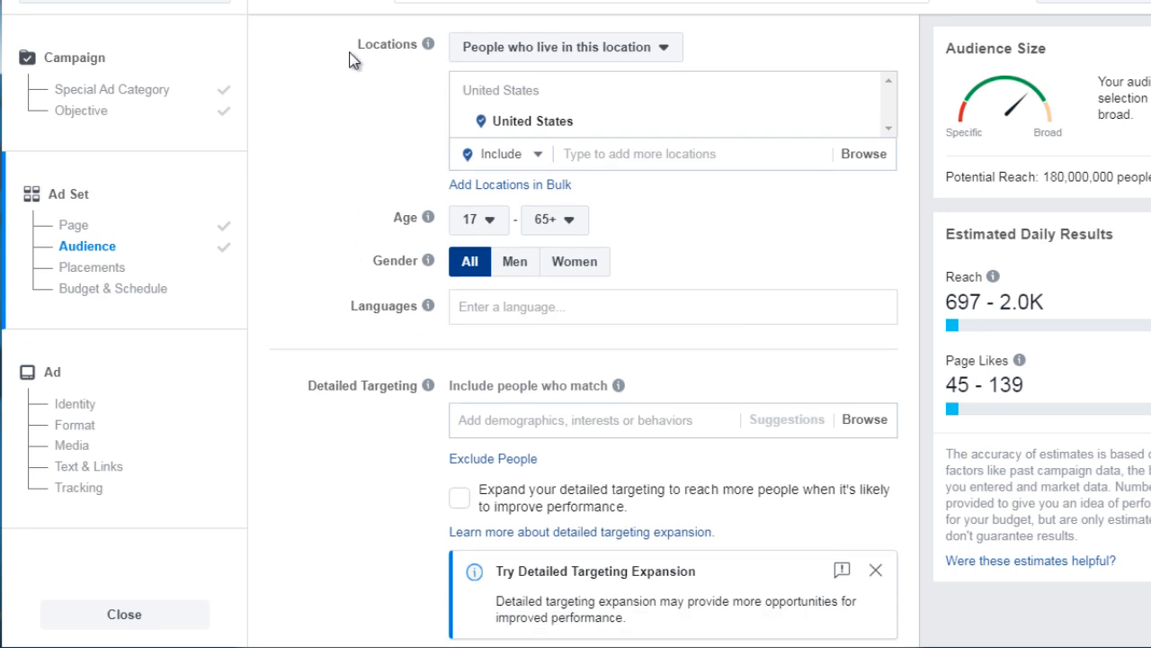
{"action": "left_click", "coordinate": [533, 52]}
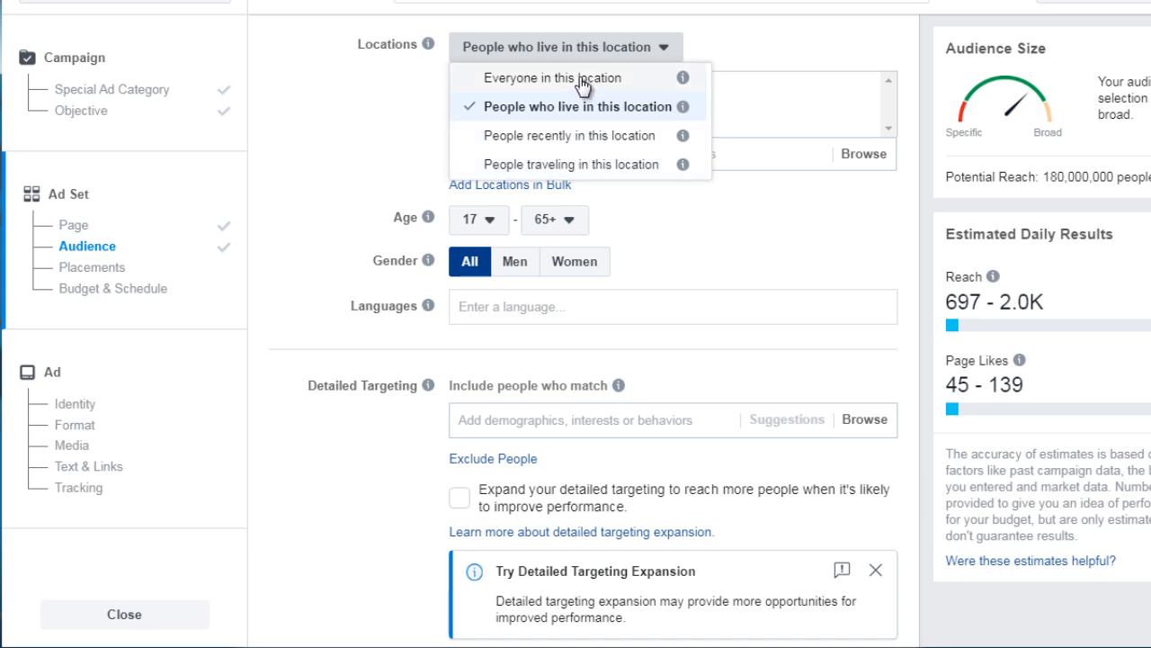
{"action": "left_click", "coordinate": [388, 94]}
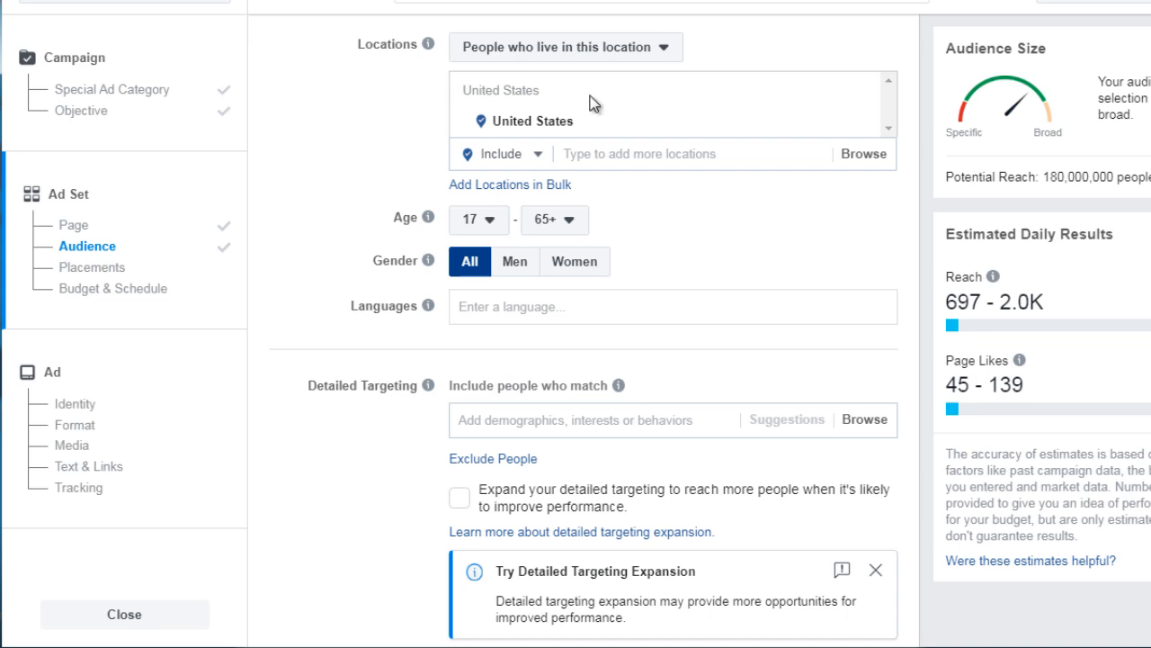
Replace United States with Dhaka, Dhaka Division, Bangladesh as the targeted location
{"action": "mouse_move", "coordinate": [686, 121]}
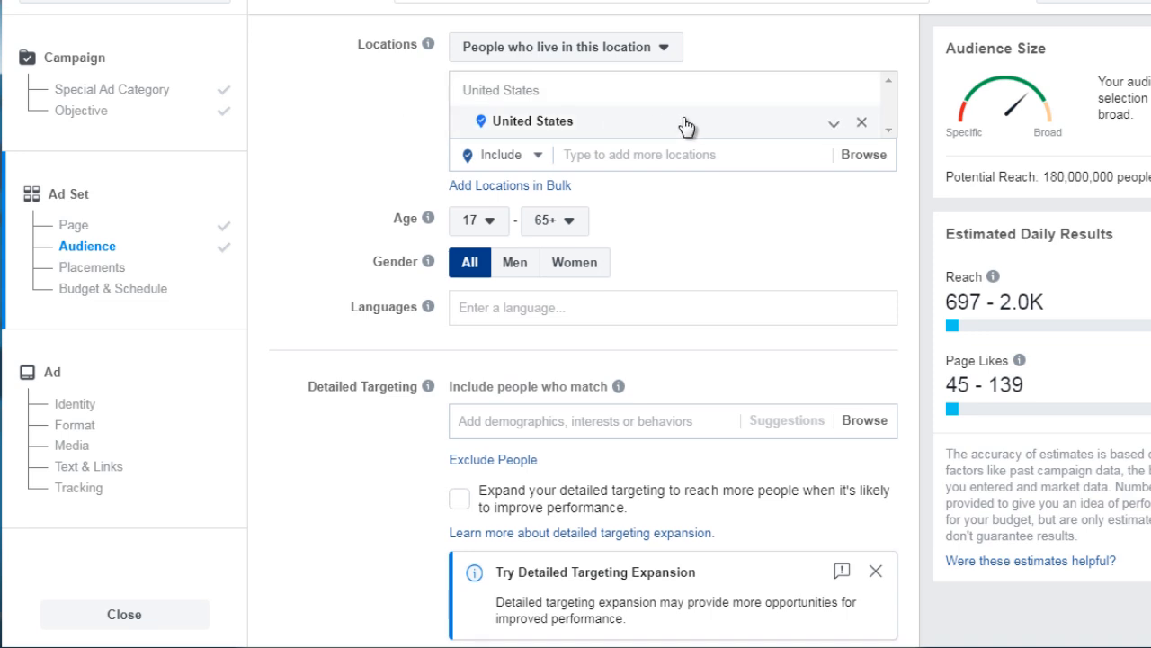
{"action": "left_click", "coordinate": [861, 118]}
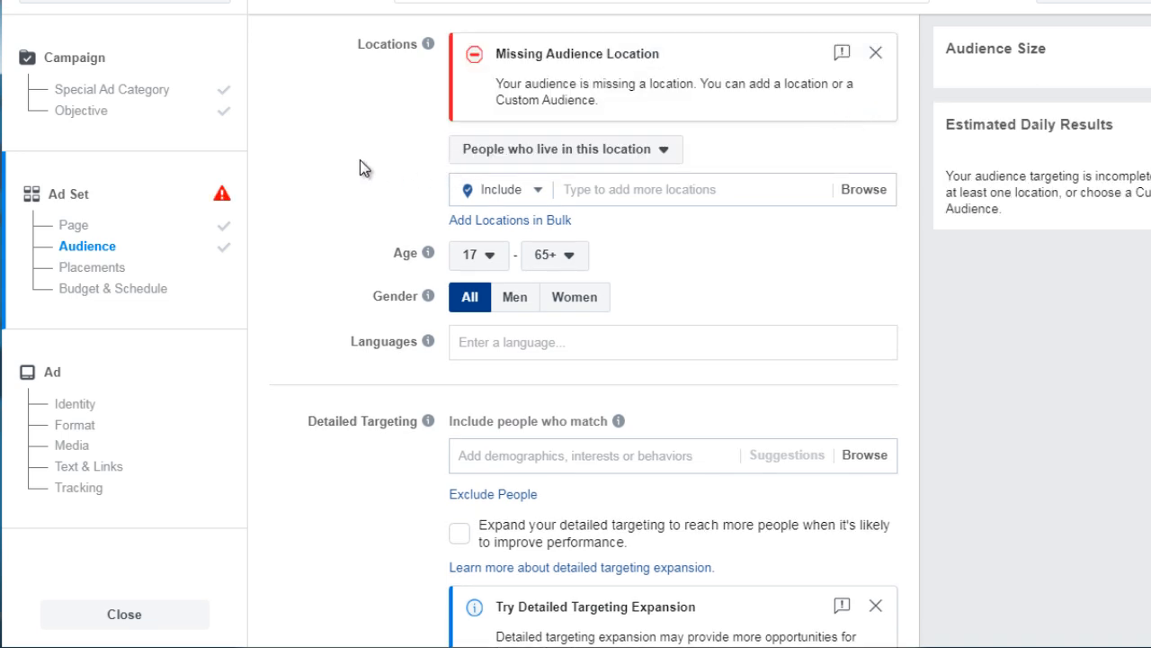
{"action": "left_click", "coordinate": [601, 195]}
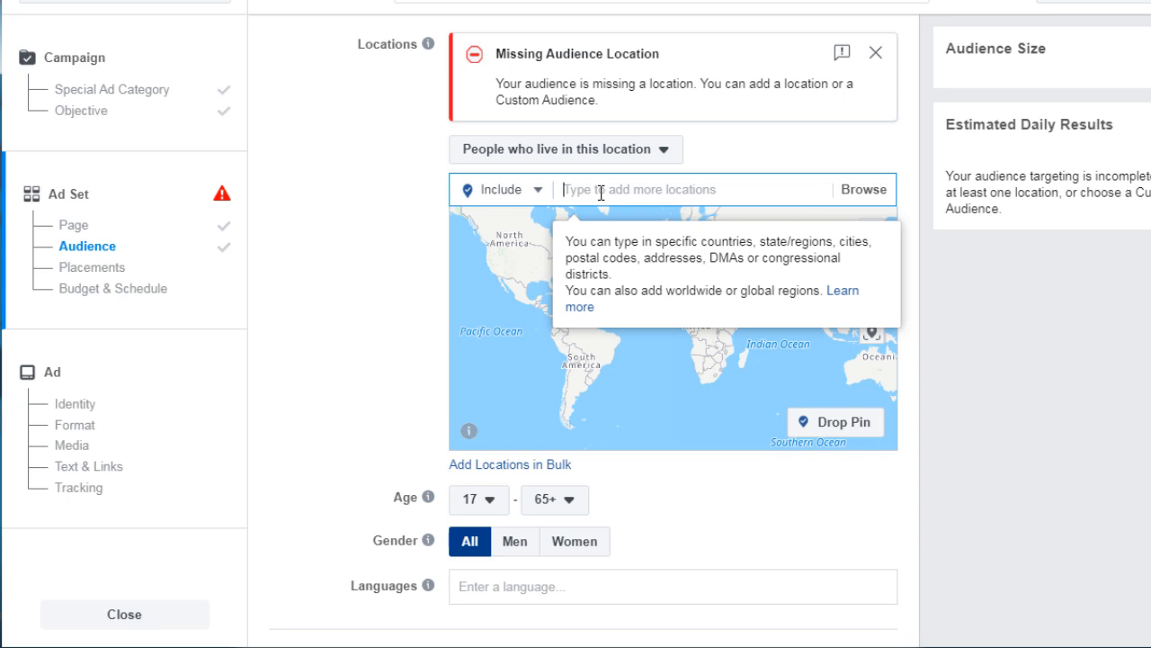
{"action": "type", "text": "Bang"}
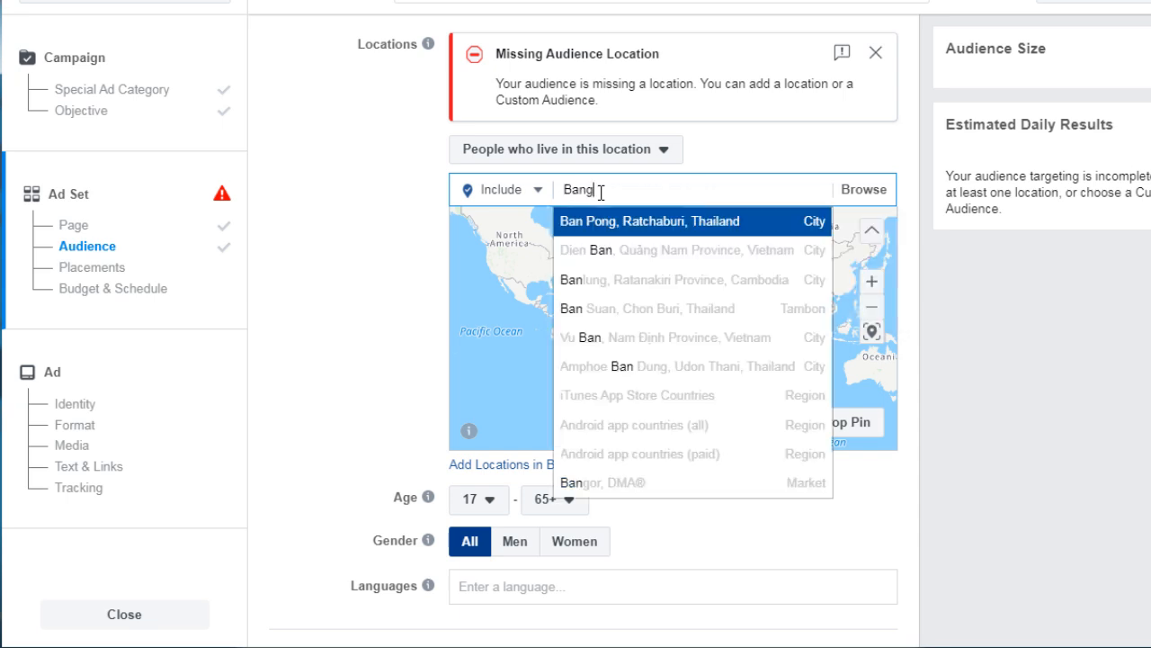
{"action": "type", "text": "lade"}
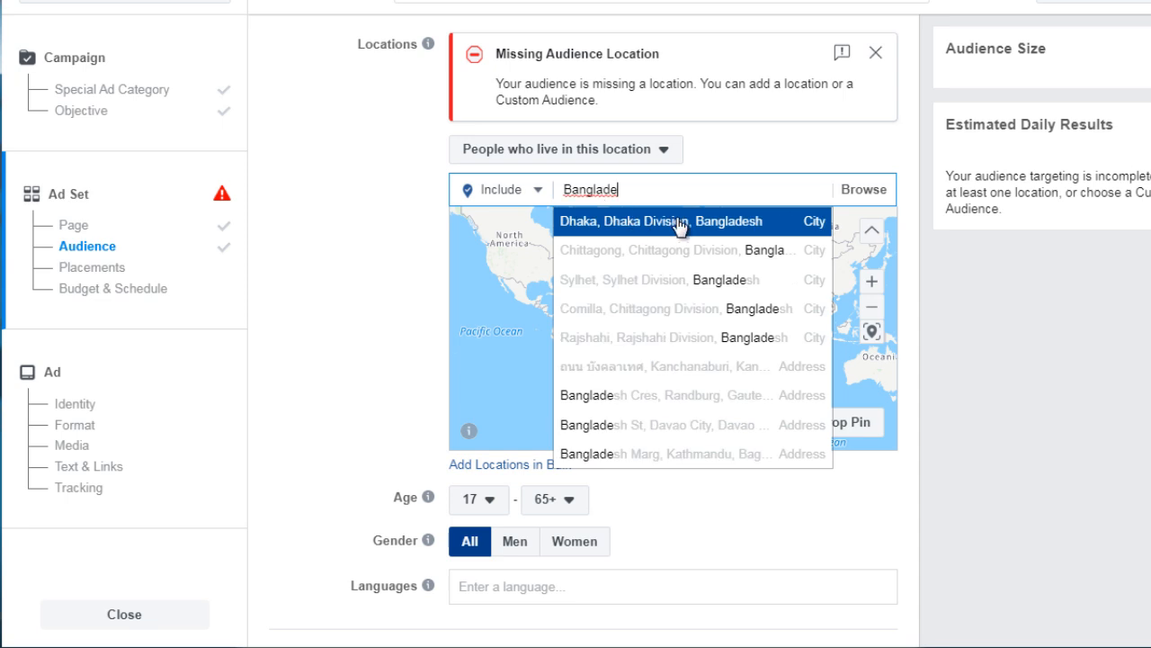
{"action": "left_click", "coordinate": [680, 225]}
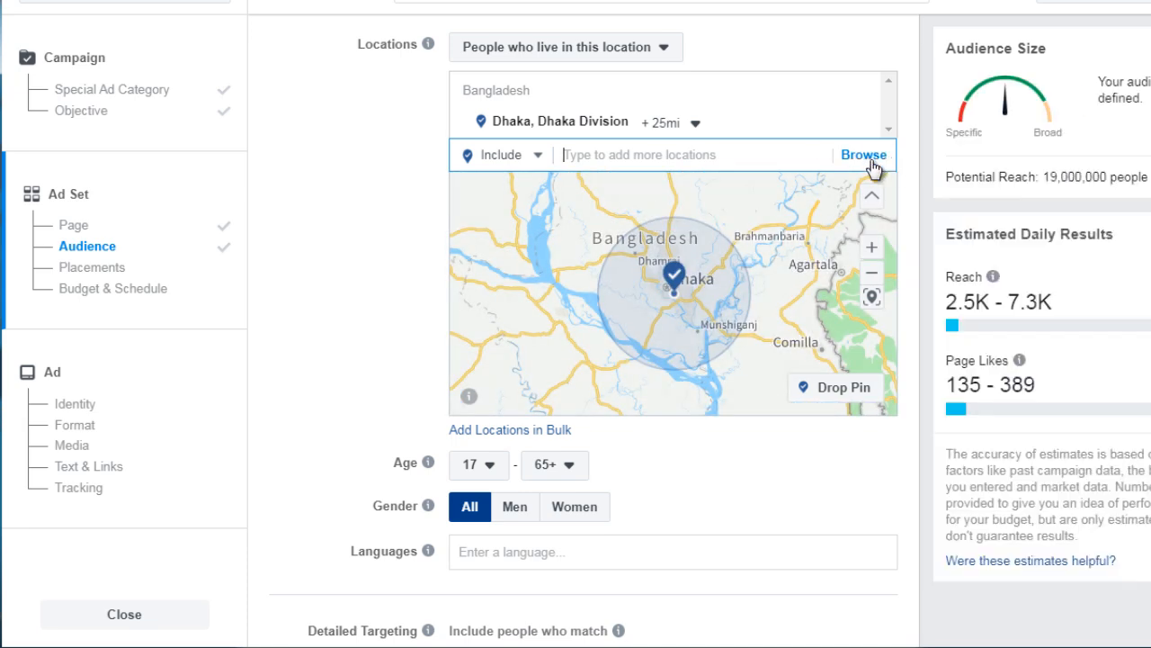
Browse the location regions, expanding Regions and Free trade areas to inspect their country lists
{"action": "left_click", "coordinate": [870, 163]}
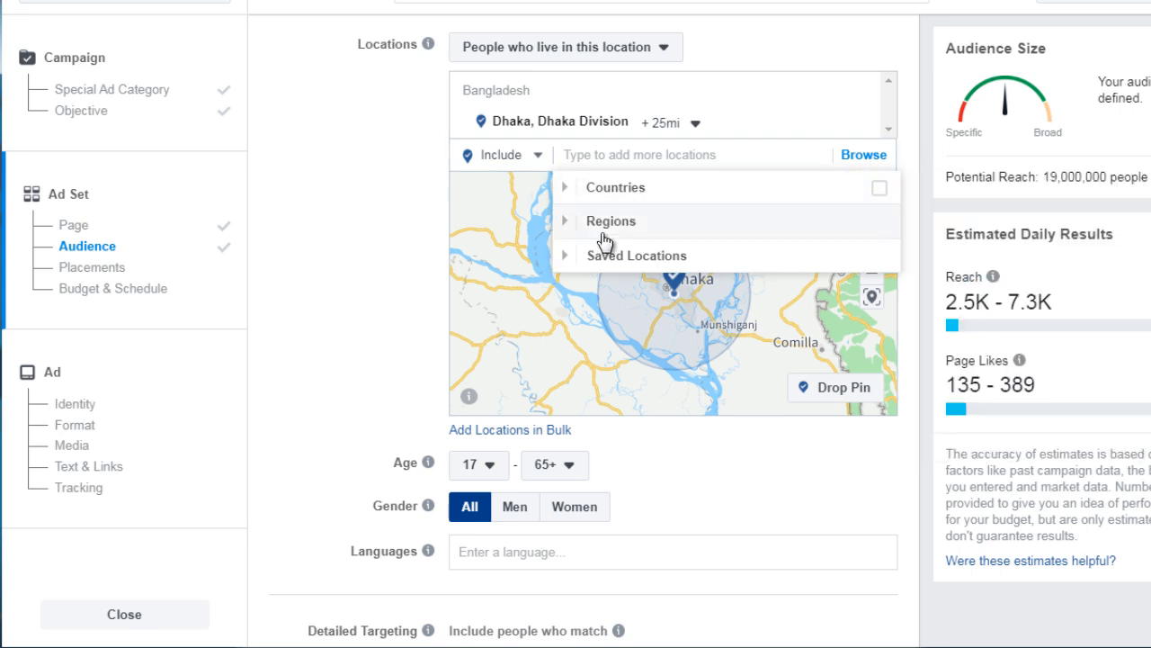
{"action": "left_click", "coordinate": [562, 226]}
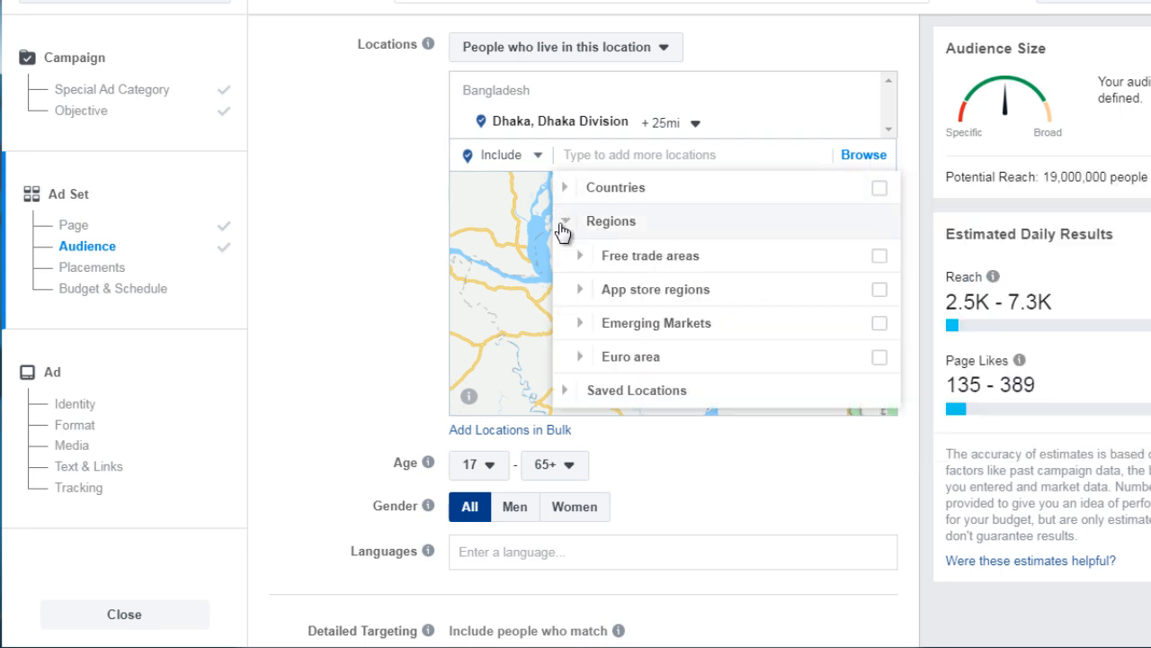
{"action": "mouse_move", "coordinate": [606, 248]}
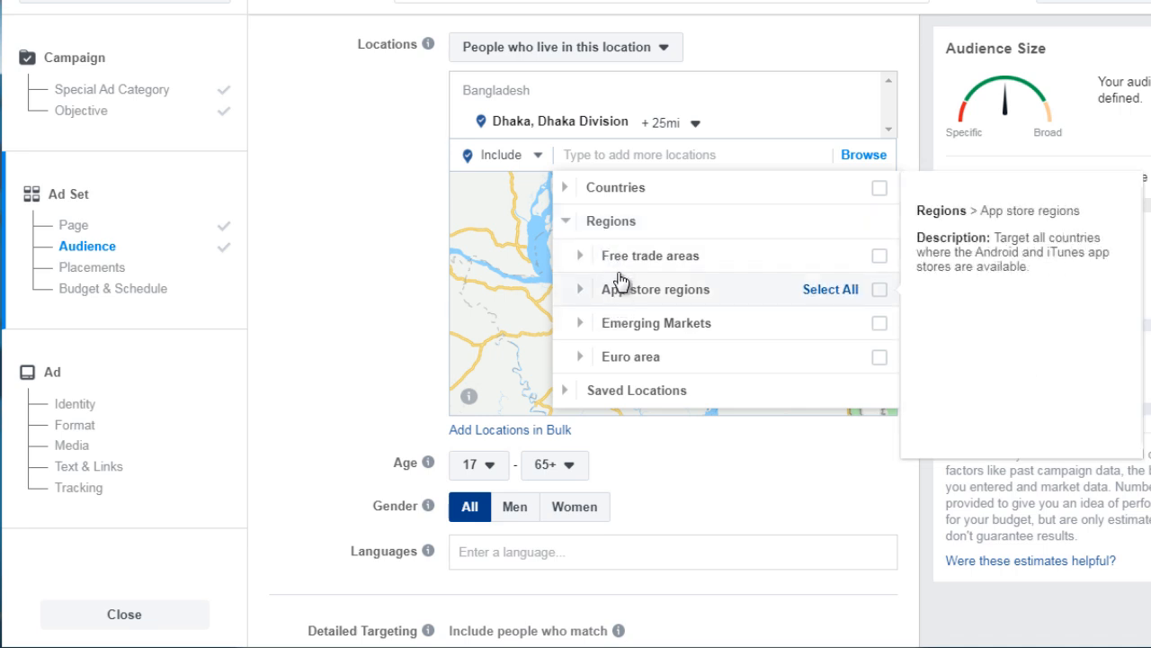
{"action": "mouse_move", "coordinate": [617, 322]}
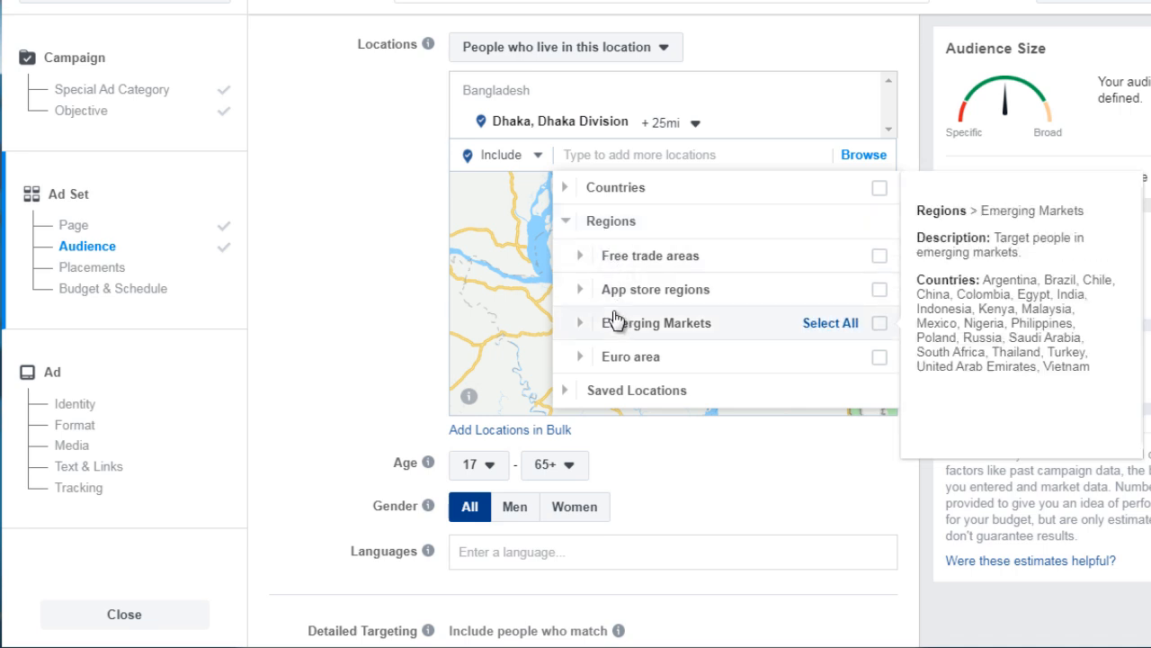
{"action": "mouse_move", "coordinate": [596, 357]}
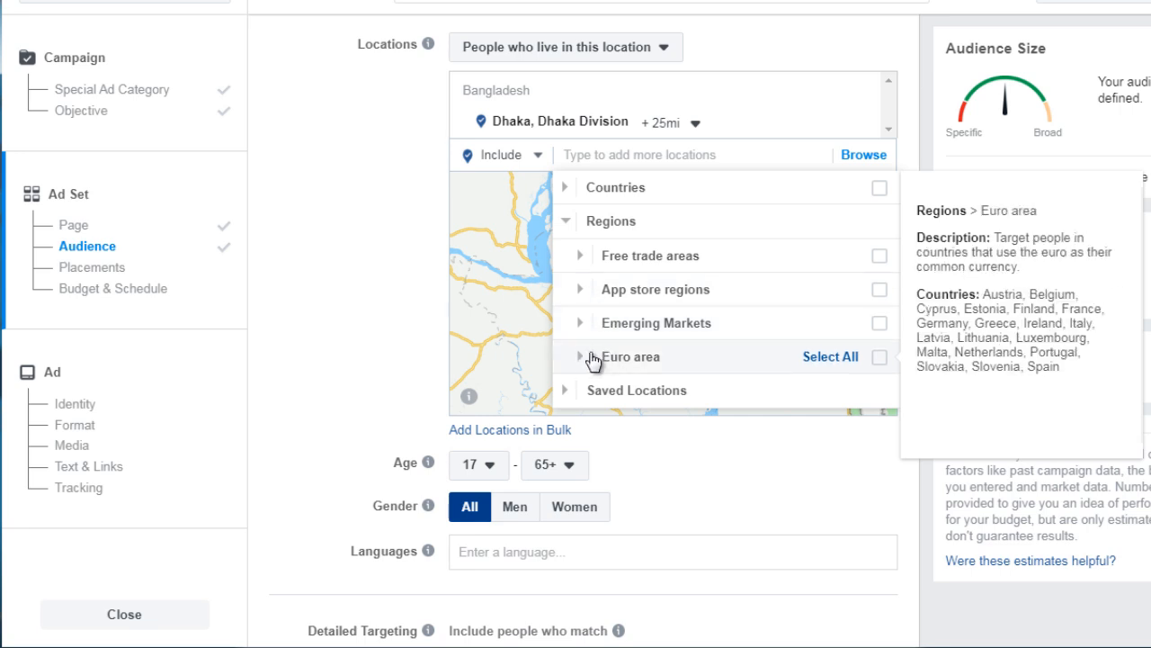
{"action": "left_click", "coordinate": [586, 260]}
{"action": "mouse_move", "coordinate": [686, 287]}
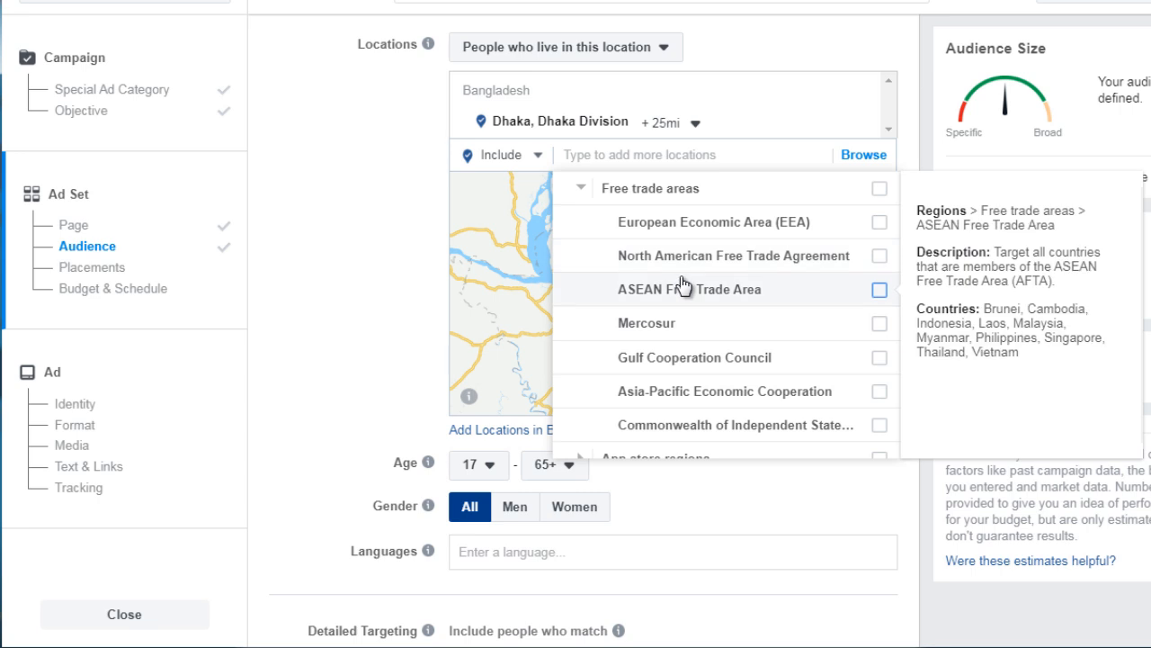
{"action": "mouse_move", "coordinate": [743, 399]}
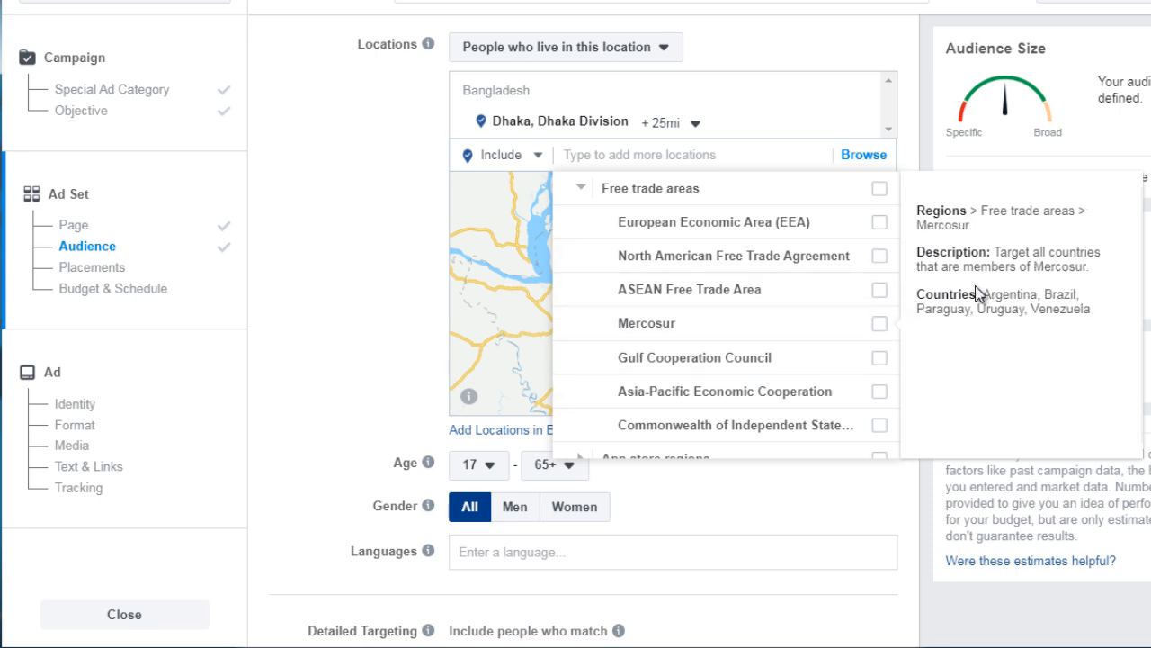
{"action": "left_click", "coordinate": [430, 227]}
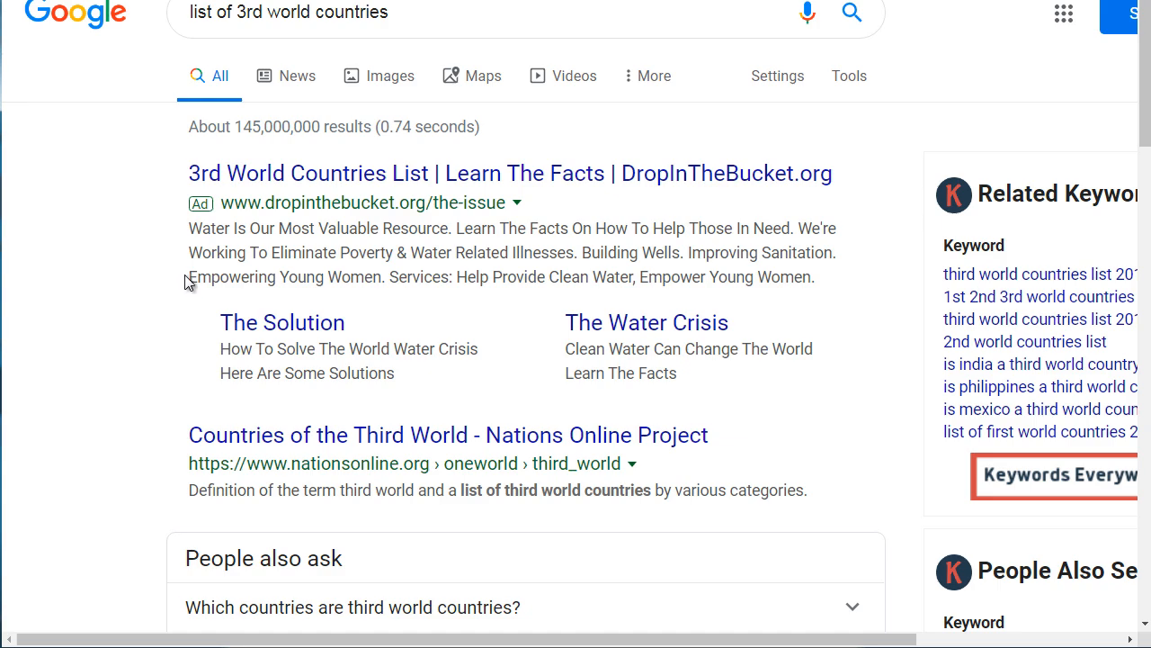
Open the World Population Review third world countries page from the search results in a new tab
{"action": "scroll", "coordinate": [158, 289], "scroll_direction": "down", "scroll_amount": 6}
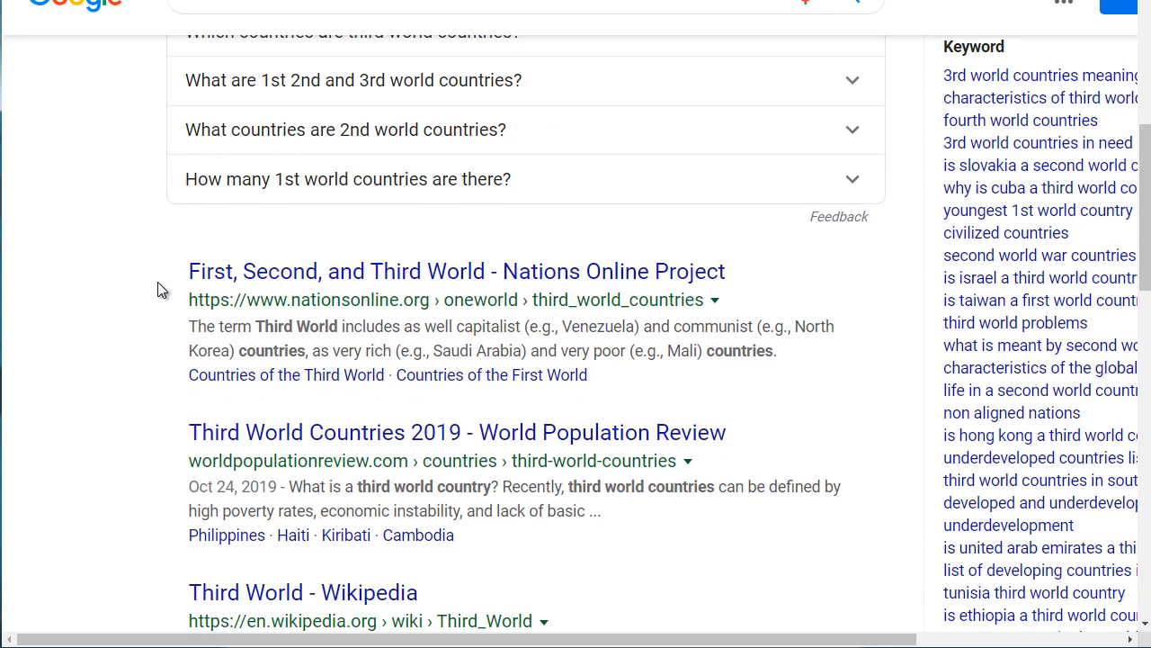
{"action": "scroll", "coordinate": [157, 288], "scroll_direction": "up", "scroll_amount": 1}
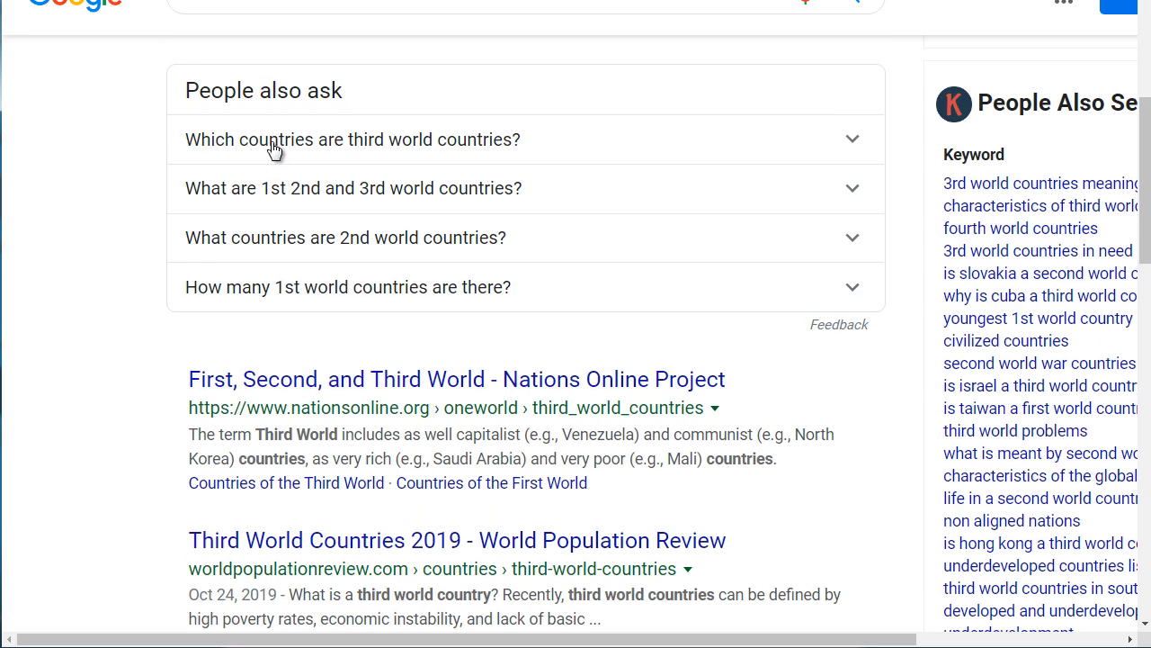
{"action": "left_click", "coordinate": [276, 152]}
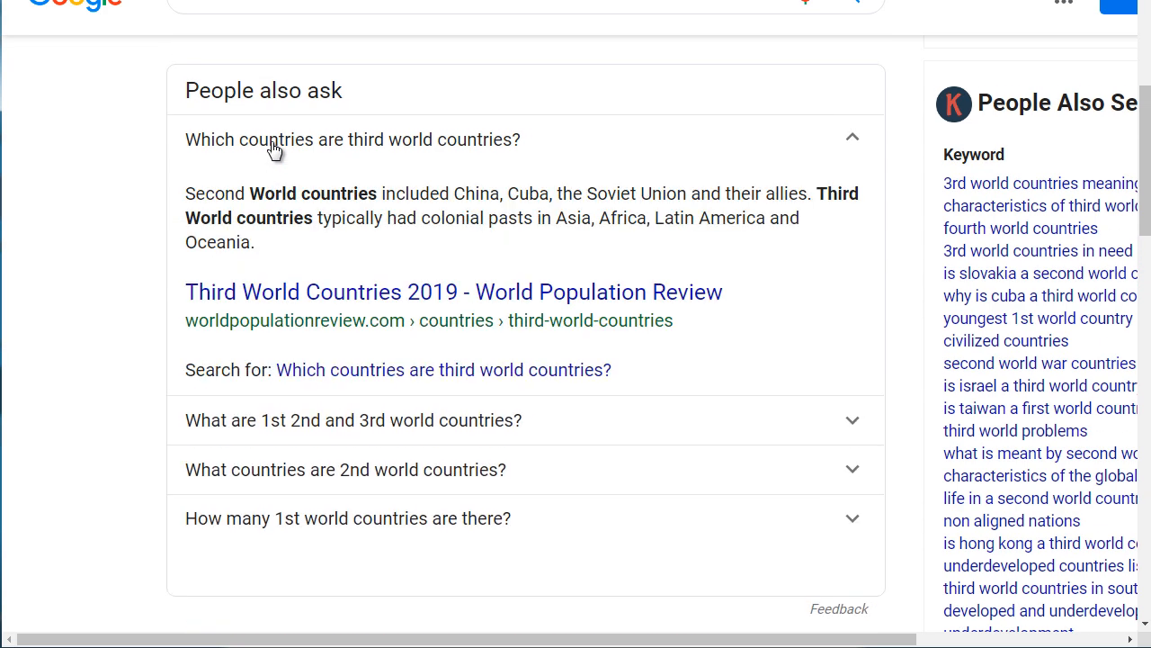
{"action": "right_click", "coordinate": [349, 297]}
{"action": "left_click", "coordinate": [403, 315]}
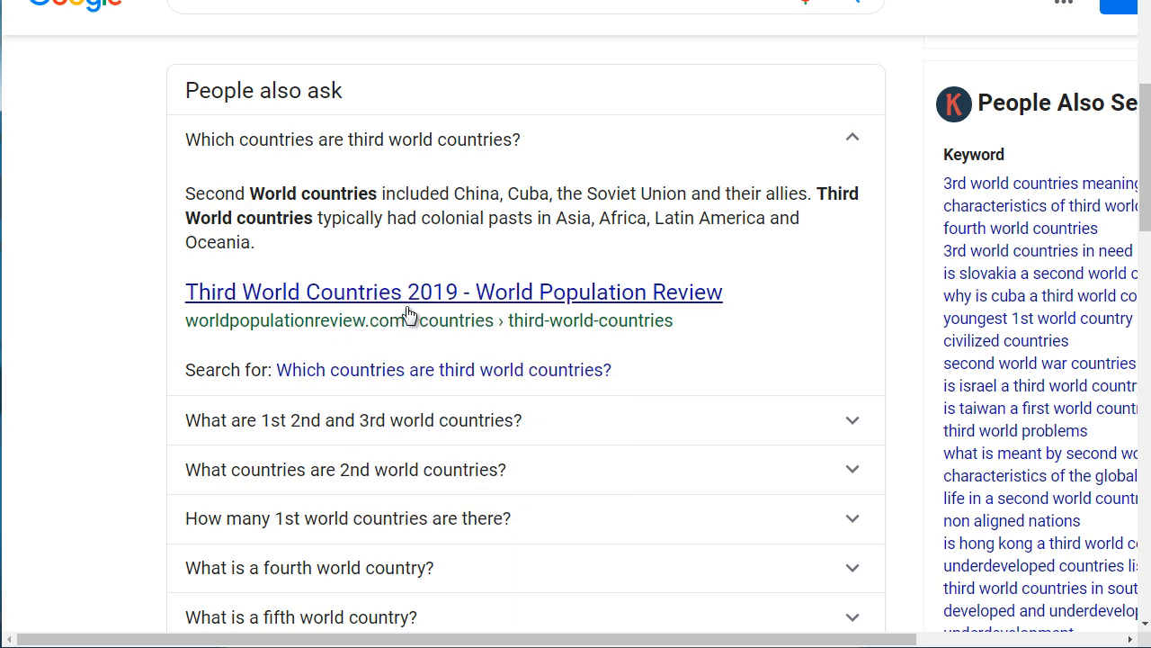
{"action": "scroll", "coordinate": [141, 224], "scroll_direction": "down", "scroll_amount": 1}
{"action": "scroll", "coordinate": [141, 224], "scroll_direction": "down", "scroll_amount": 5}
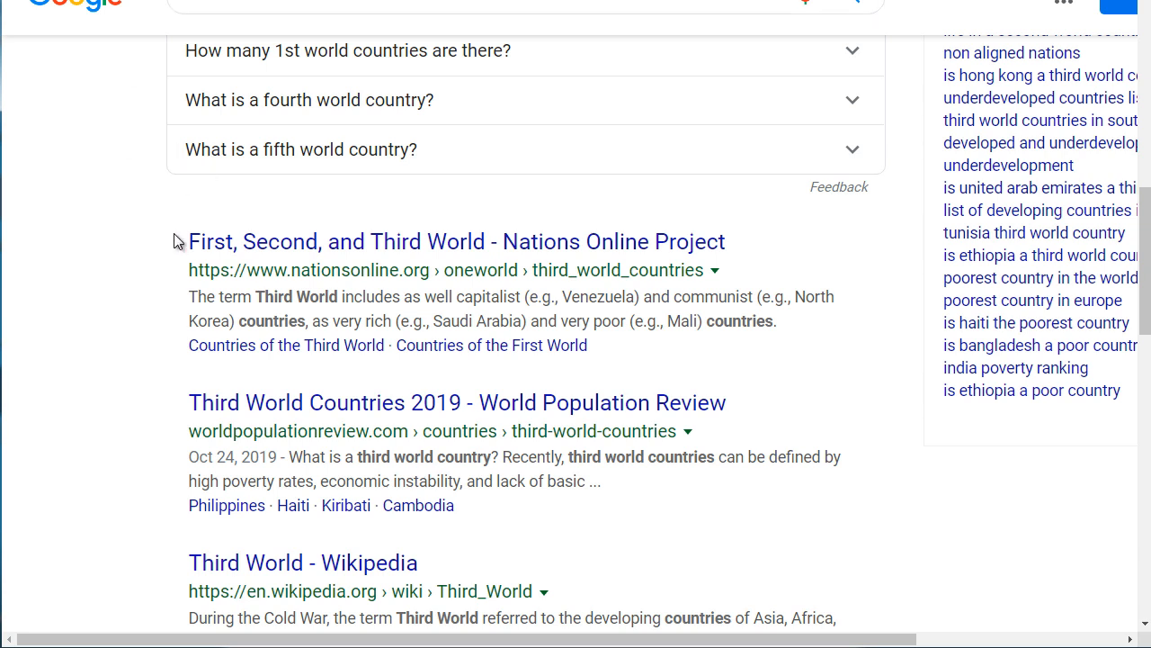
{"action": "key", "text": "ctrl+Tab"}
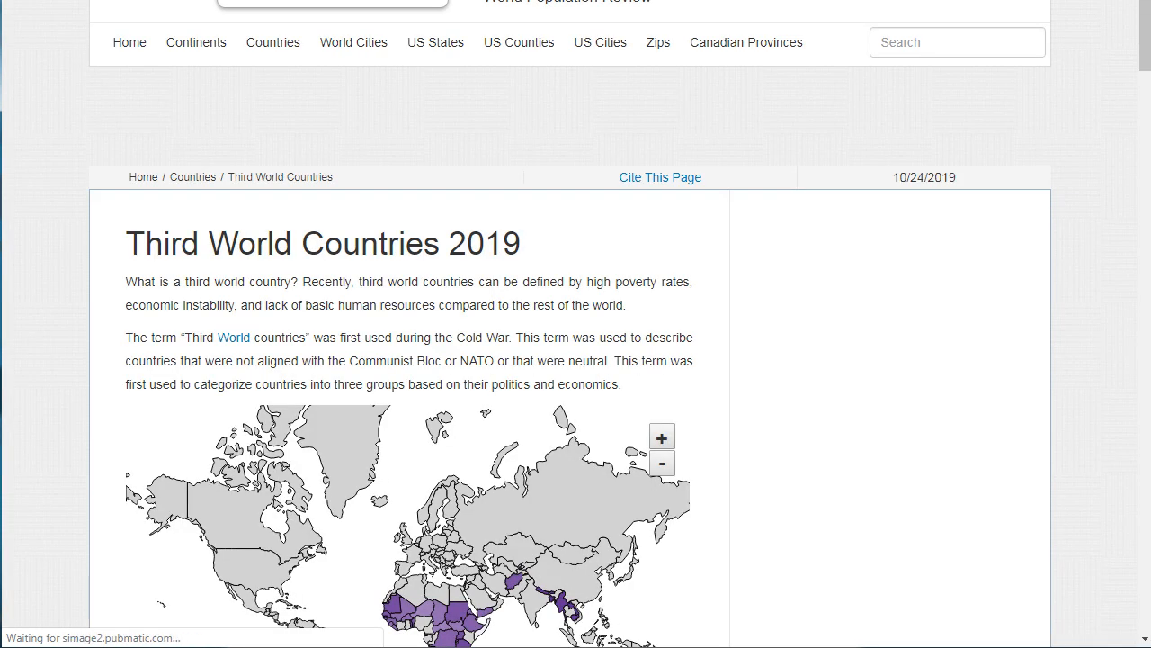
Sort the third world countries table by 2019 population, largest first, and pick out Myanmar
{"action": "left_click_drag", "start_coordinate": [1145, 36], "coordinate": [1147, 378]}
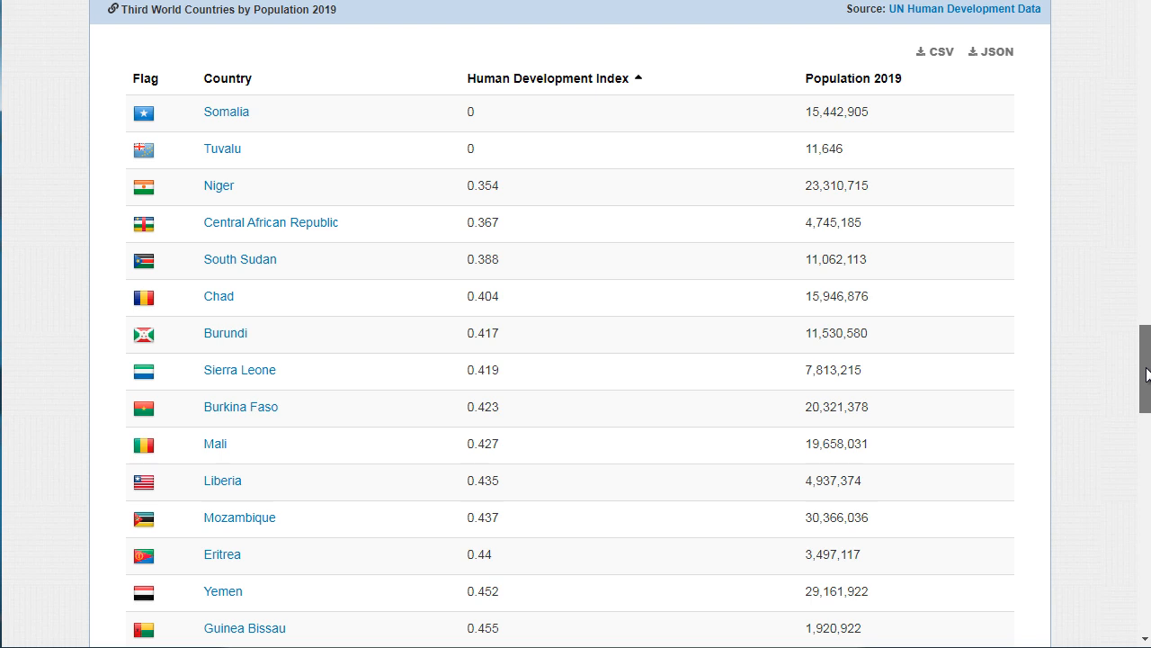
{"action": "scroll", "coordinate": [1147, 375], "scroll_direction": "down", "scroll_amount": 1}
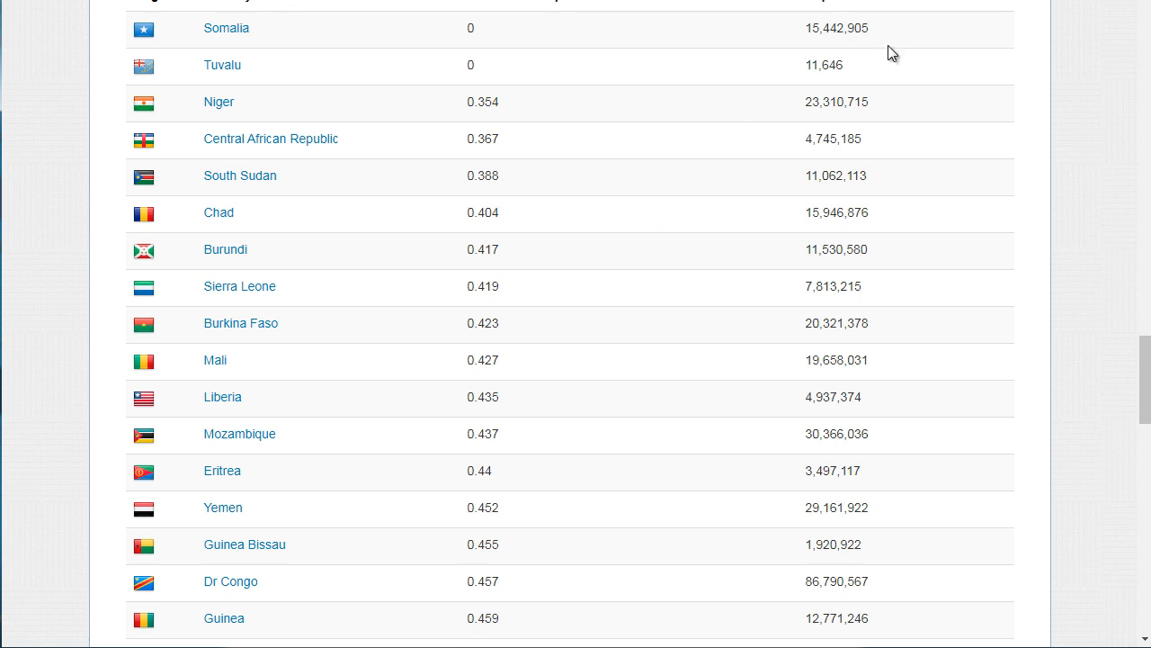
{"action": "left_click", "coordinate": [852, 5]}
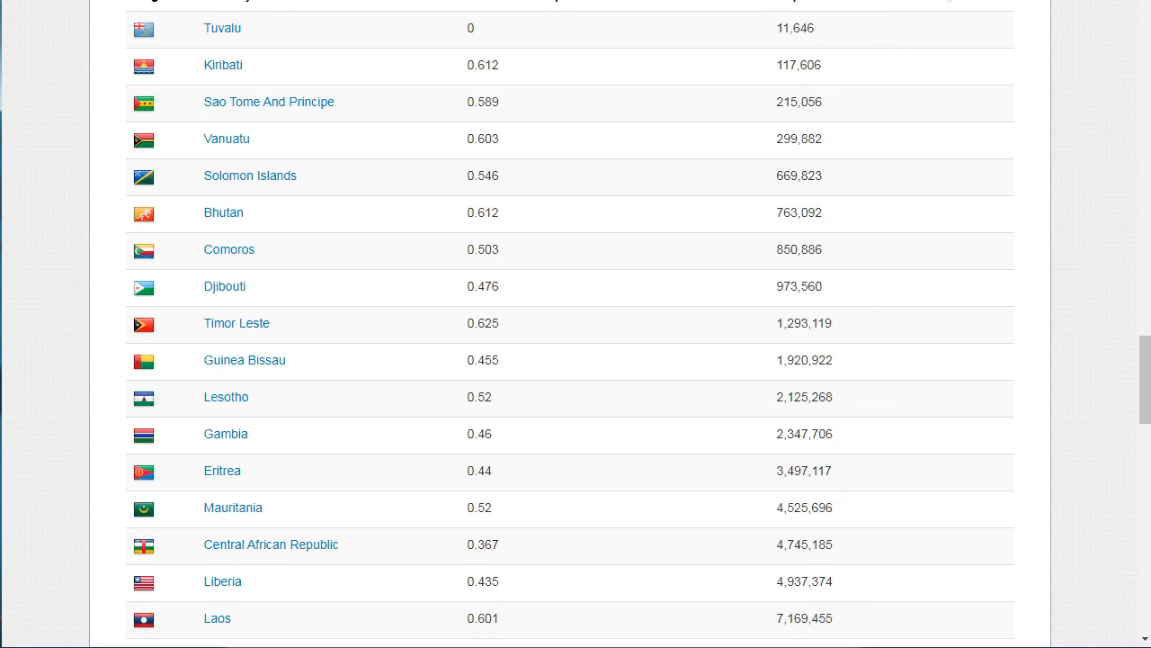
{"action": "left_click", "coordinate": [836, 7]}
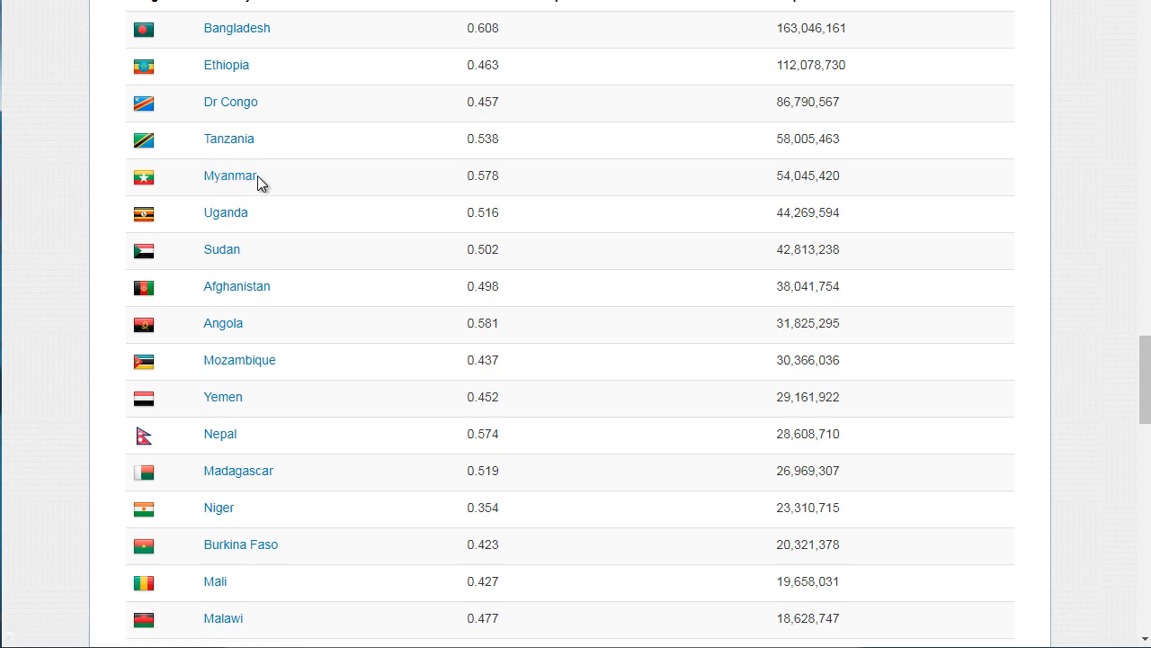
{"action": "left_click_drag", "start_coordinate": [260, 178], "coordinate": [208, 179]}
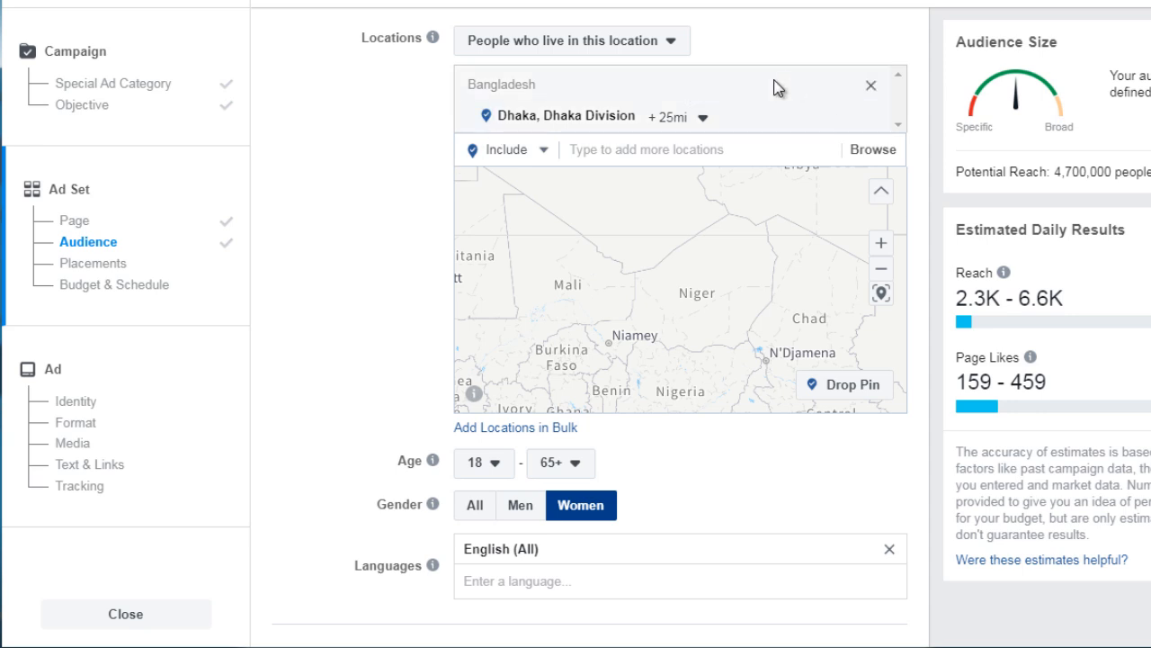
Add Myanmar as a targeted country in the ad set's locations
{"action": "left_click", "coordinate": [638, 149]}
{"action": "type", "text": "Myanmar"}
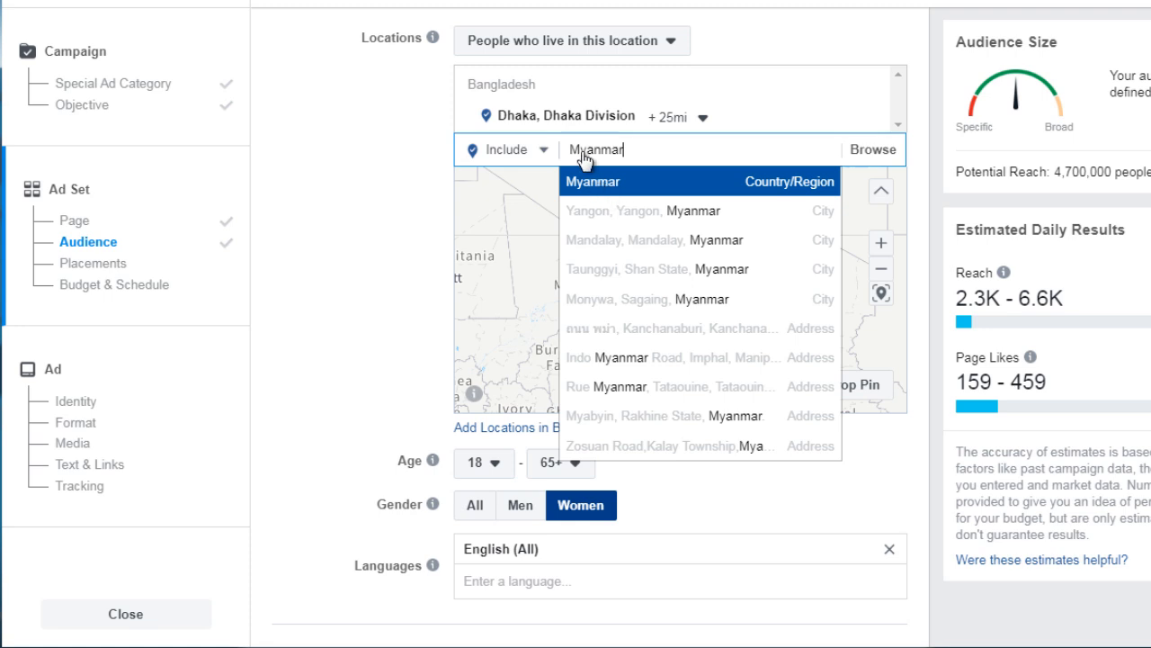
{"action": "left_click", "coordinate": [661, 182]}
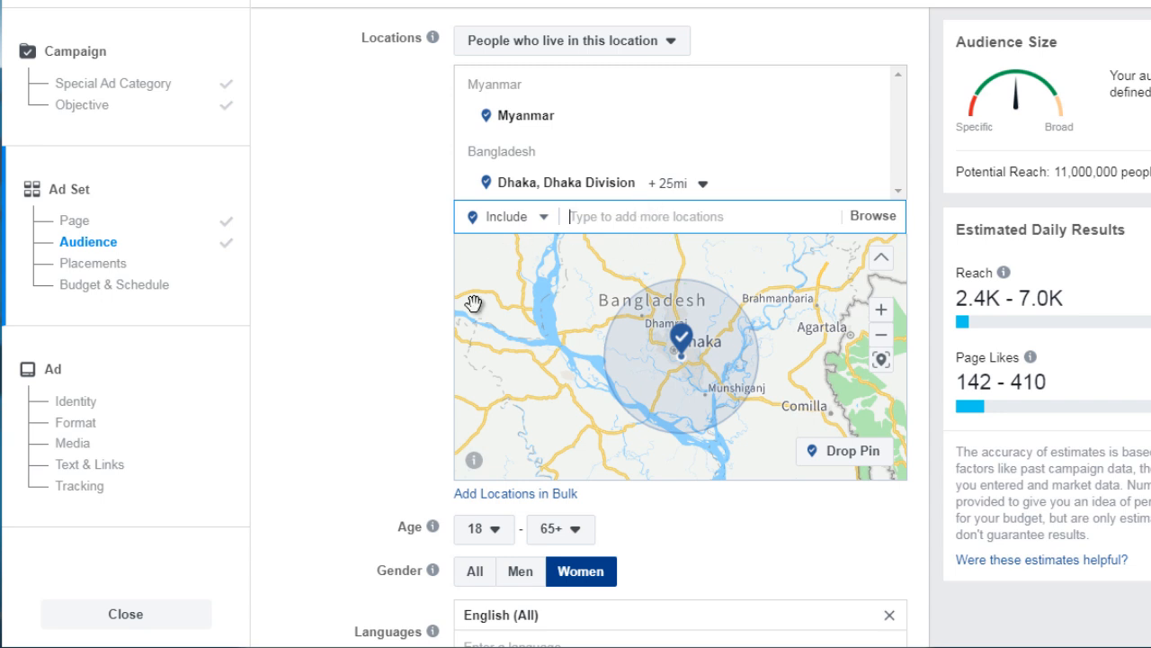
{"action": "left_click", "coordinate": [388, 344]}
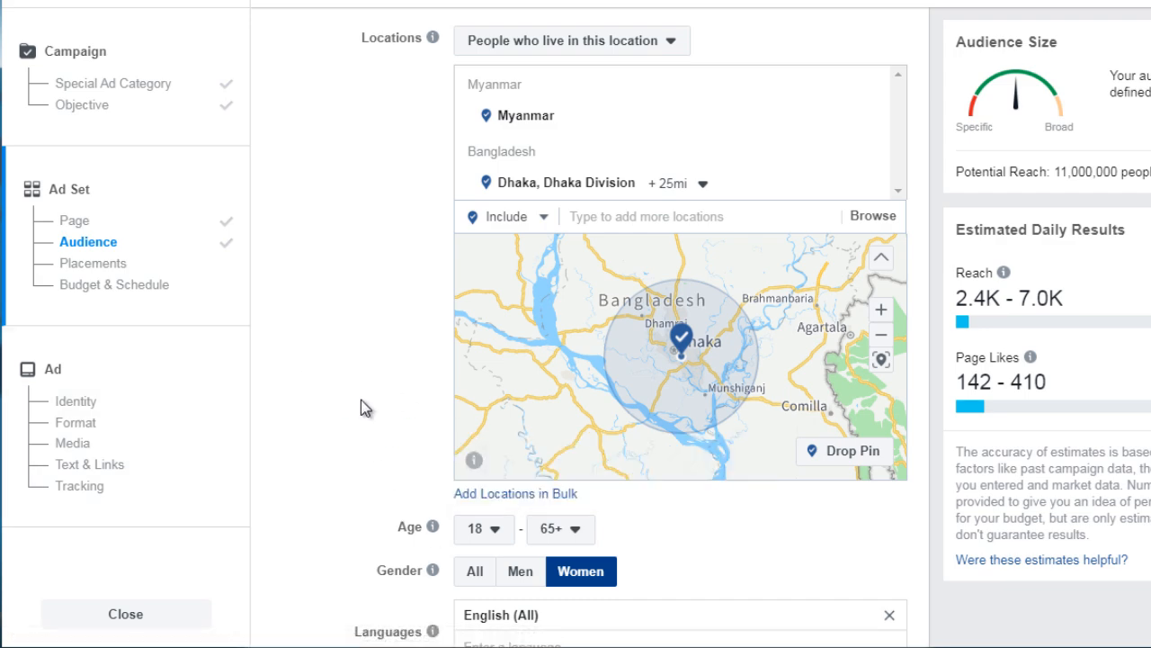
Set the gender to All and add English to the ad set's languages
{"action": "scroll", "coordinate": [361, 399], "scroll_direction": "down", "scroll_amount": 3}
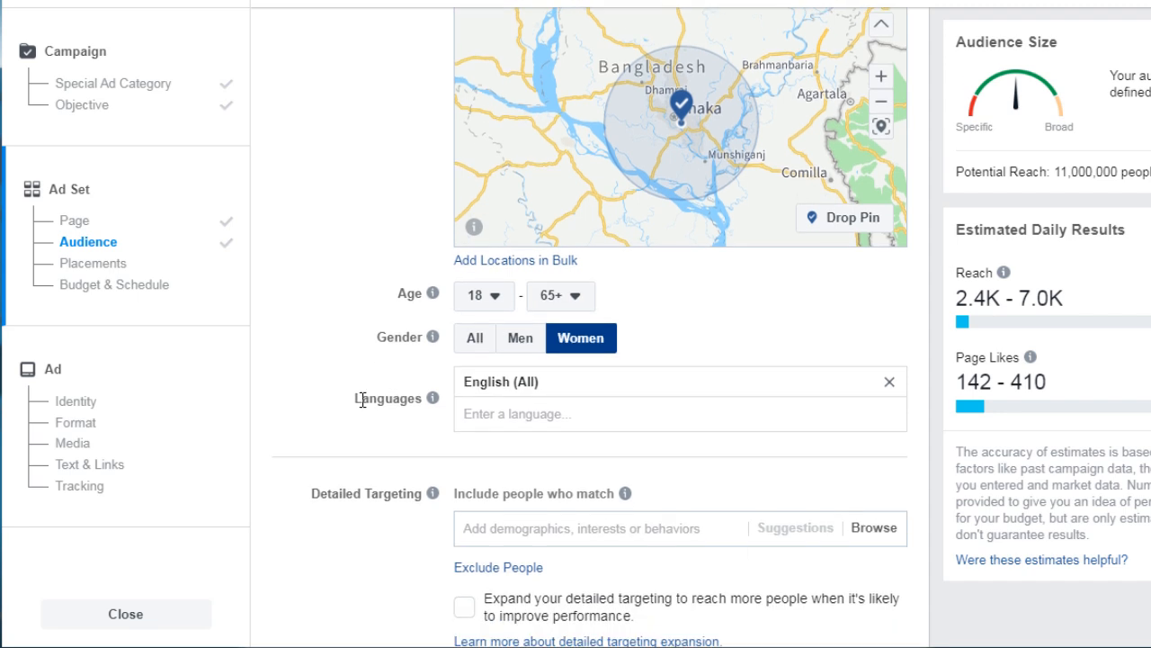
{"action": "scroll", "coordinate": [309, 342], "scroll_direction": "down", "scroll_amount": 3}
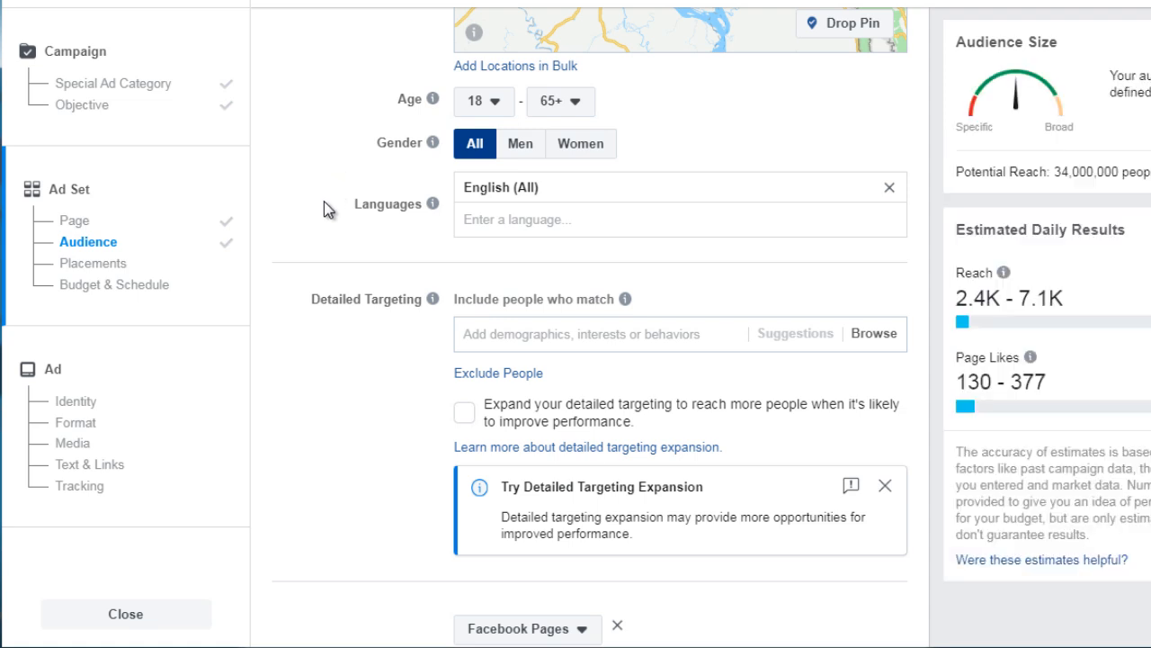
{"action": "left_click", "coordinate": [502, 224]}
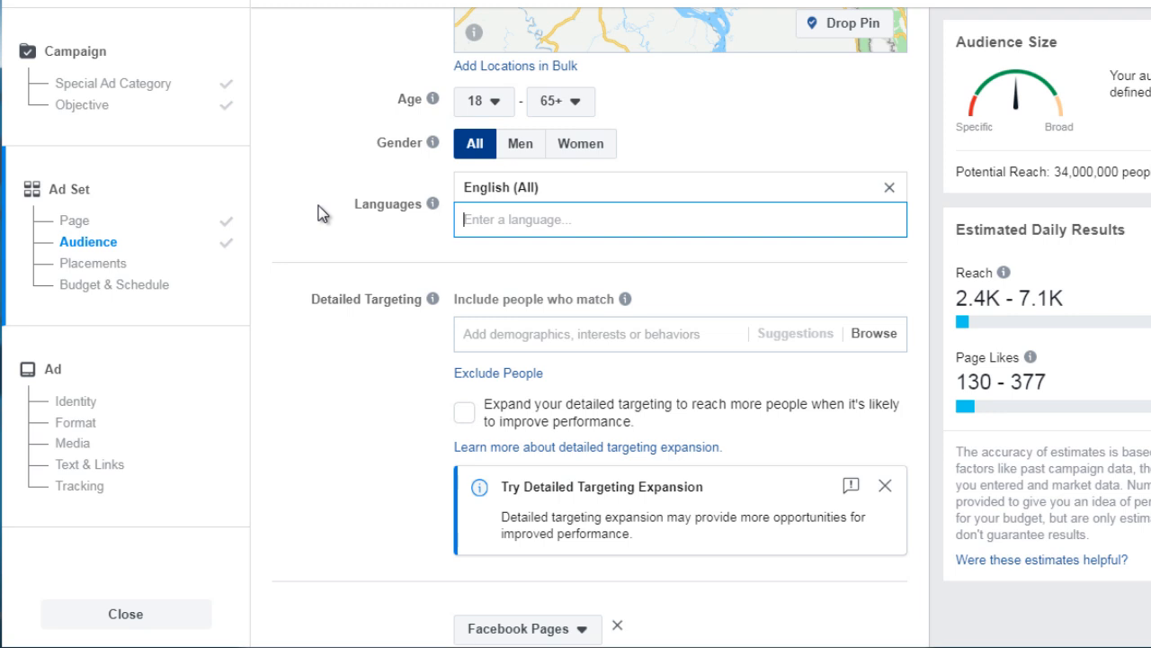
{"action": "type", "text": "En"}
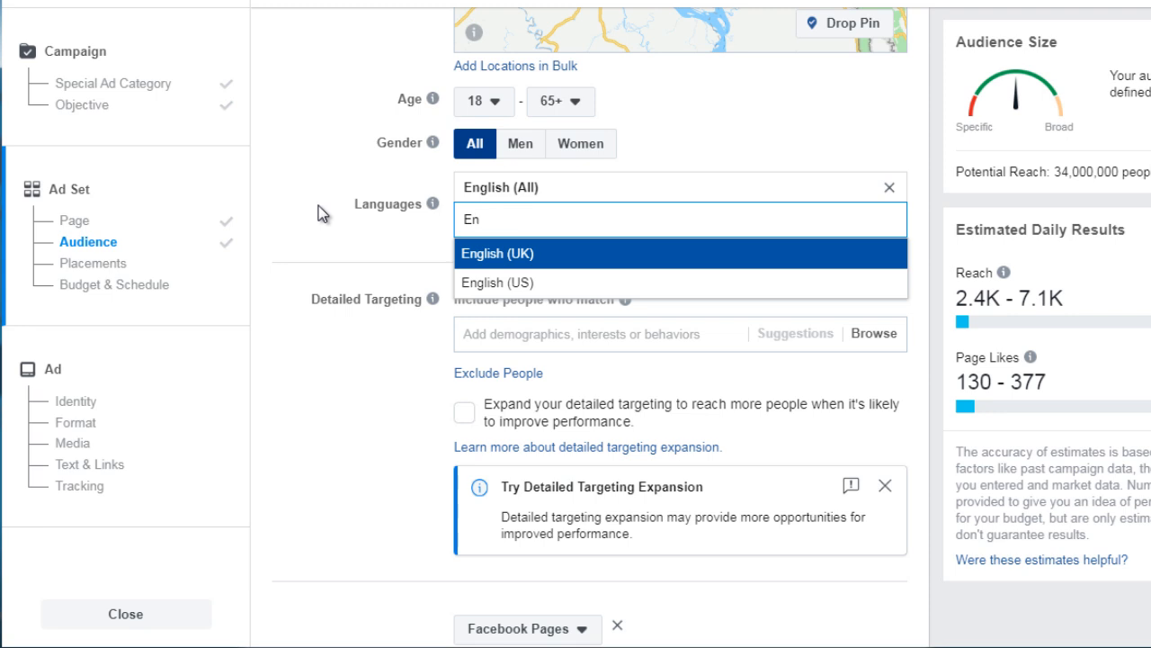
{"action": "type", "text": "glish"}
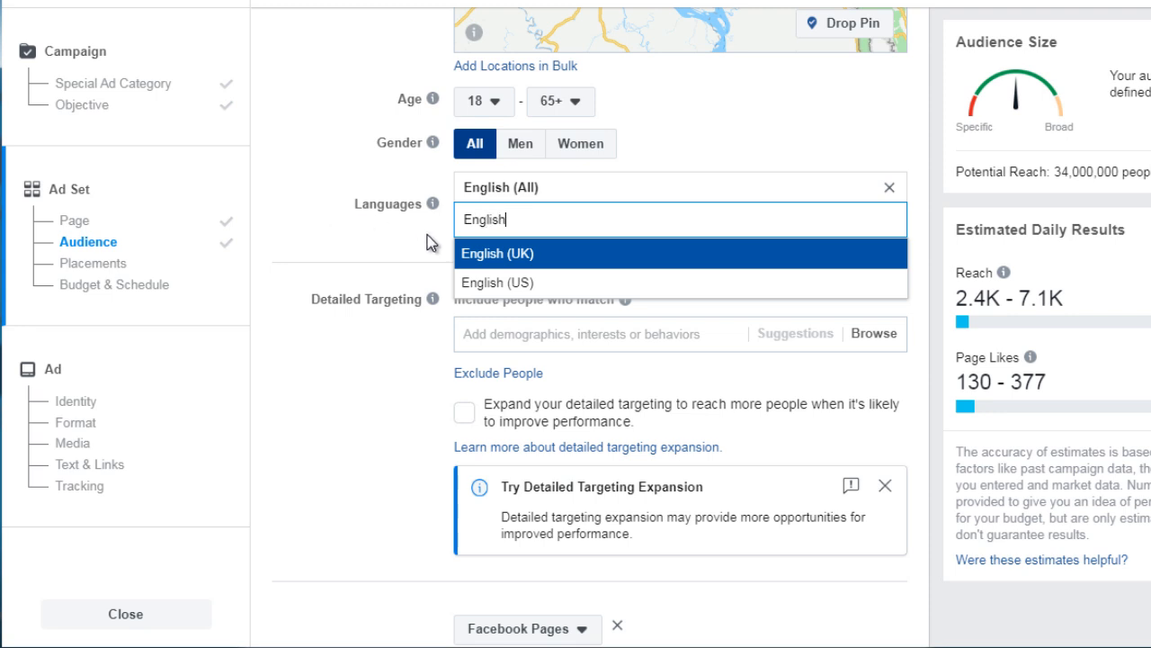
{"action": "left_click", "coordinate": [515, 192]}
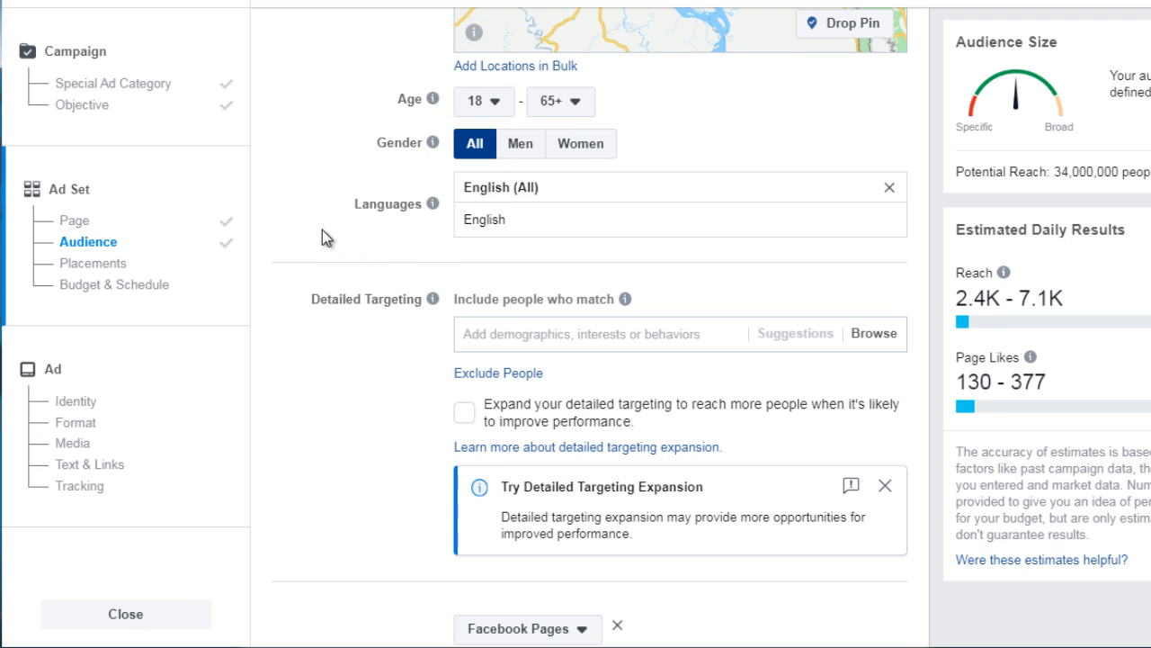
Add the Motivational Quotes interest to the detailed targeting
{"action": "scroll", "coordinate": [323, 230], "scroll_direction": "down", "scroll_amount": 1}
{"action": "scroll", "coordinate": [323, 230], "scroll_direction": "up", "scroll_amount": 1}
{"action": "scroll", "coordinate": [323, 230], "scroll_direction": "down", "scroll_amount": 1}
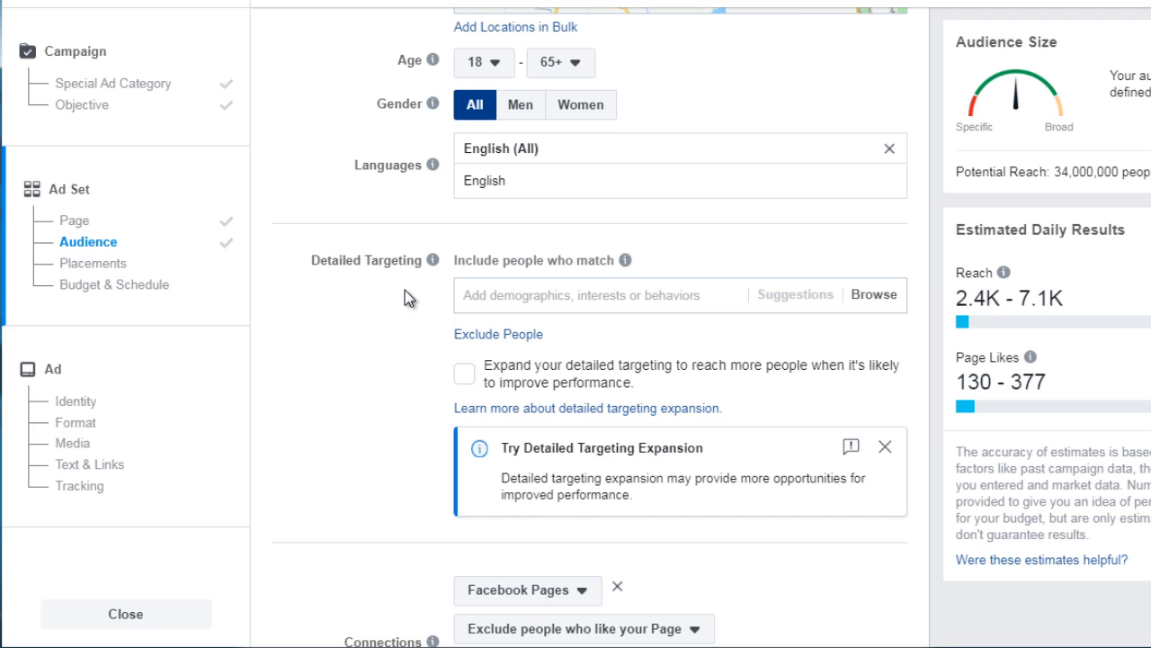
{"action": "left_click", "coordinate": [499, 298]}
{"action": "type", "text": "mo"}
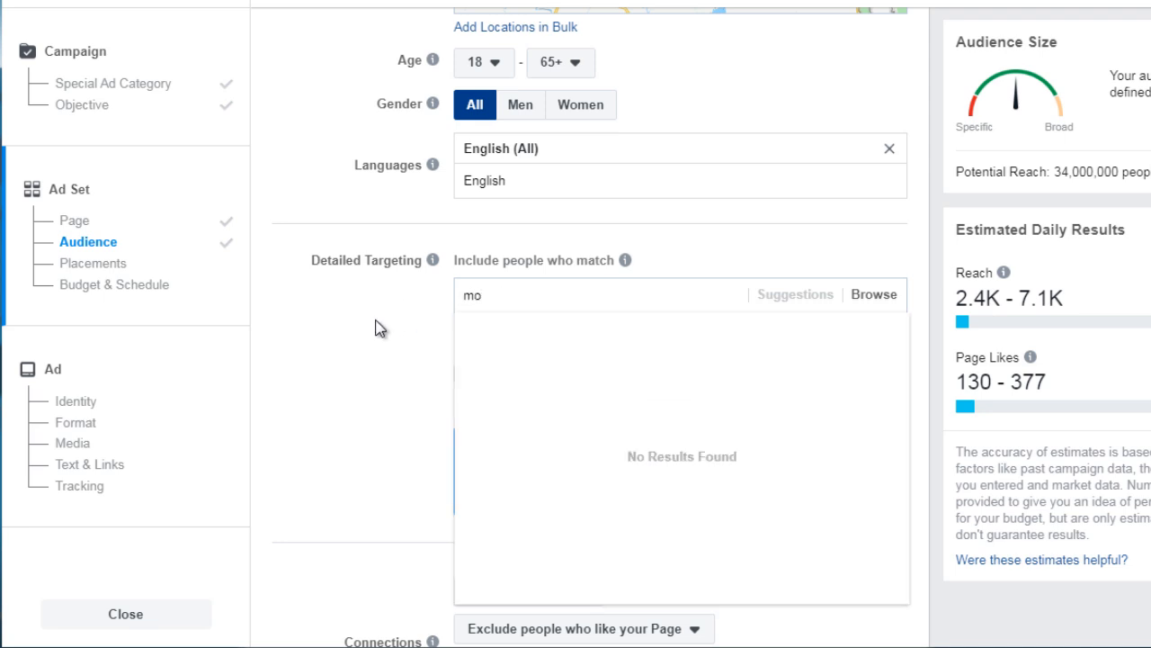
{"action": "type", "text": "tivational"}
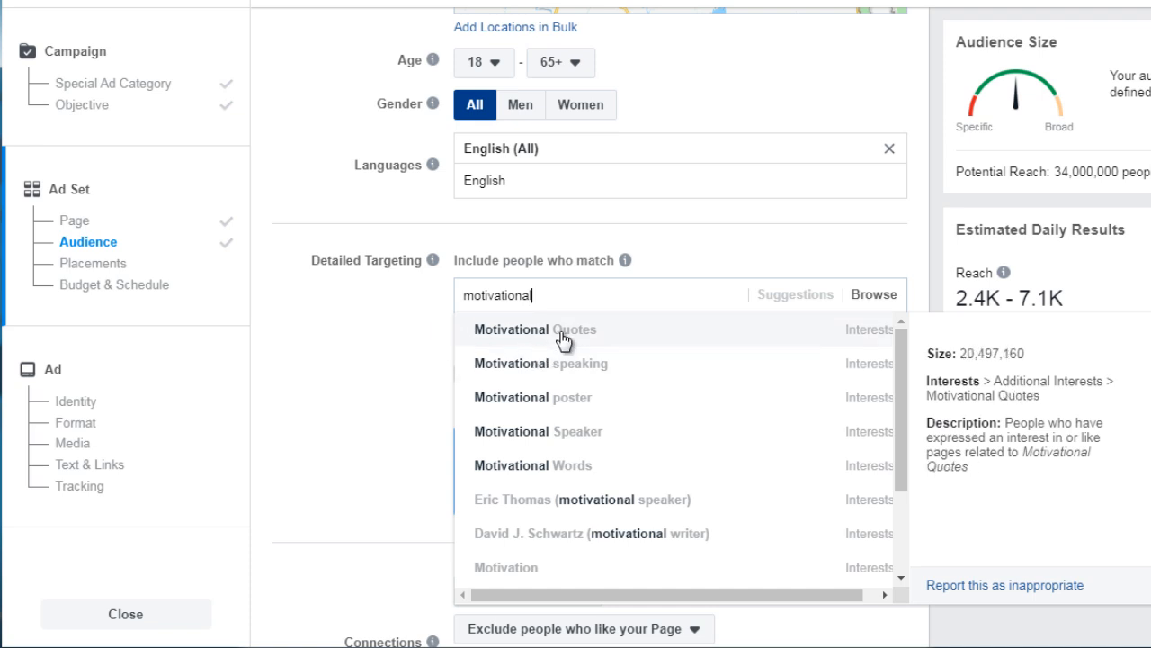
{"action": "key", "text": "Return"}
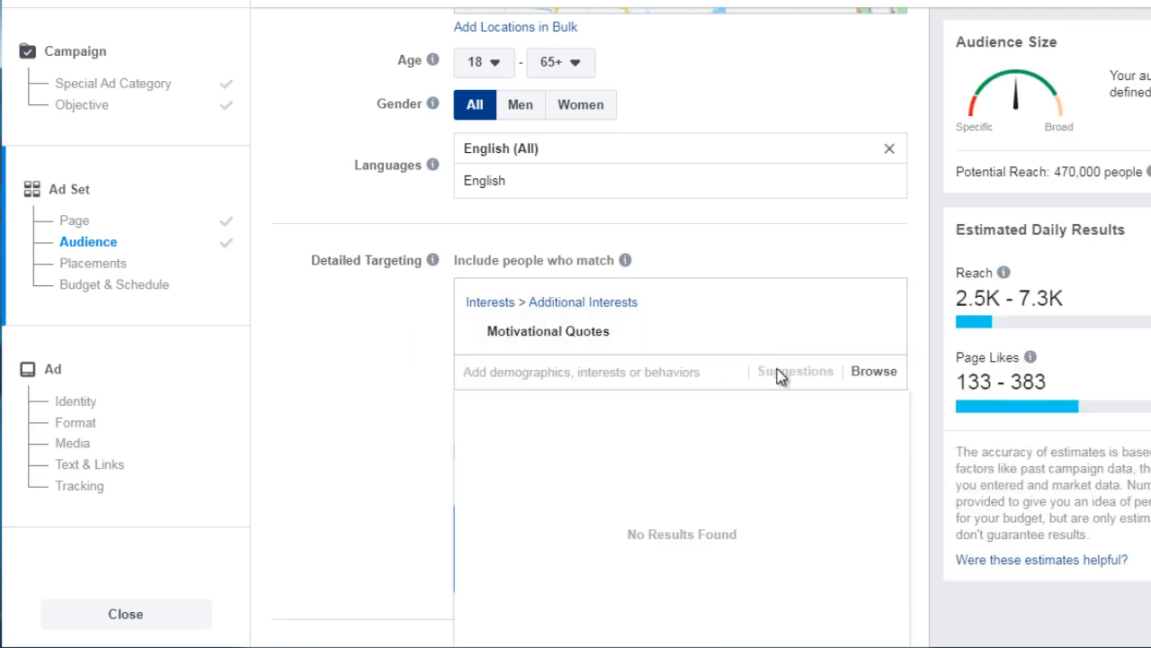
{"action": "type", "text": "mot"}
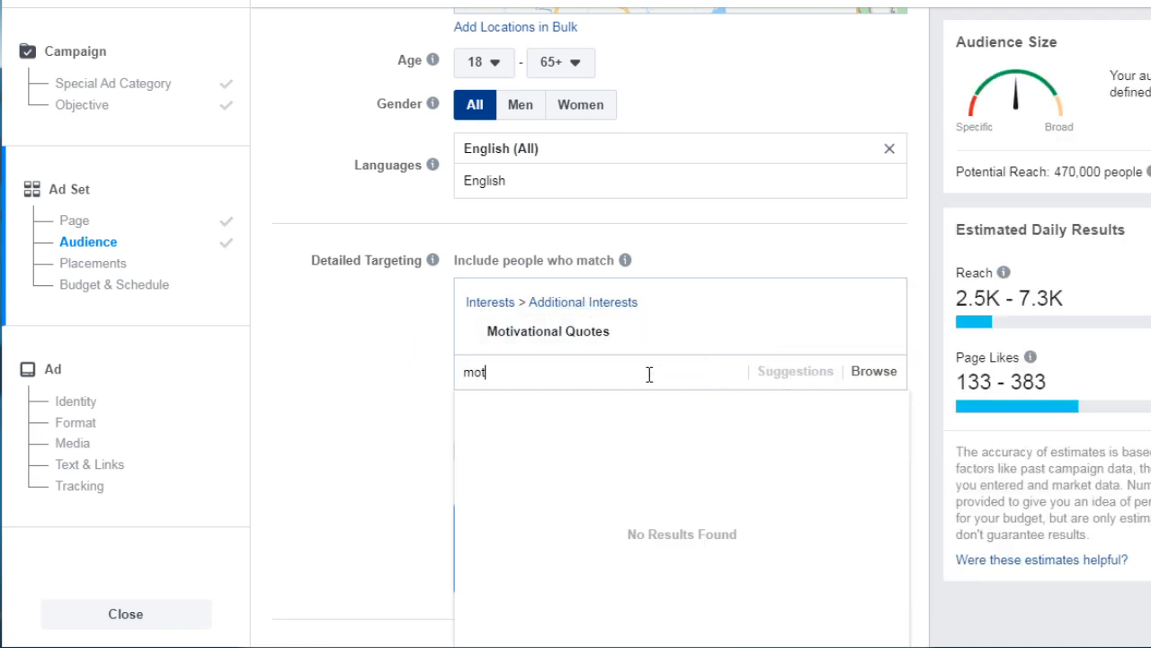
{"action": "type", "text": "ivational quotes"}
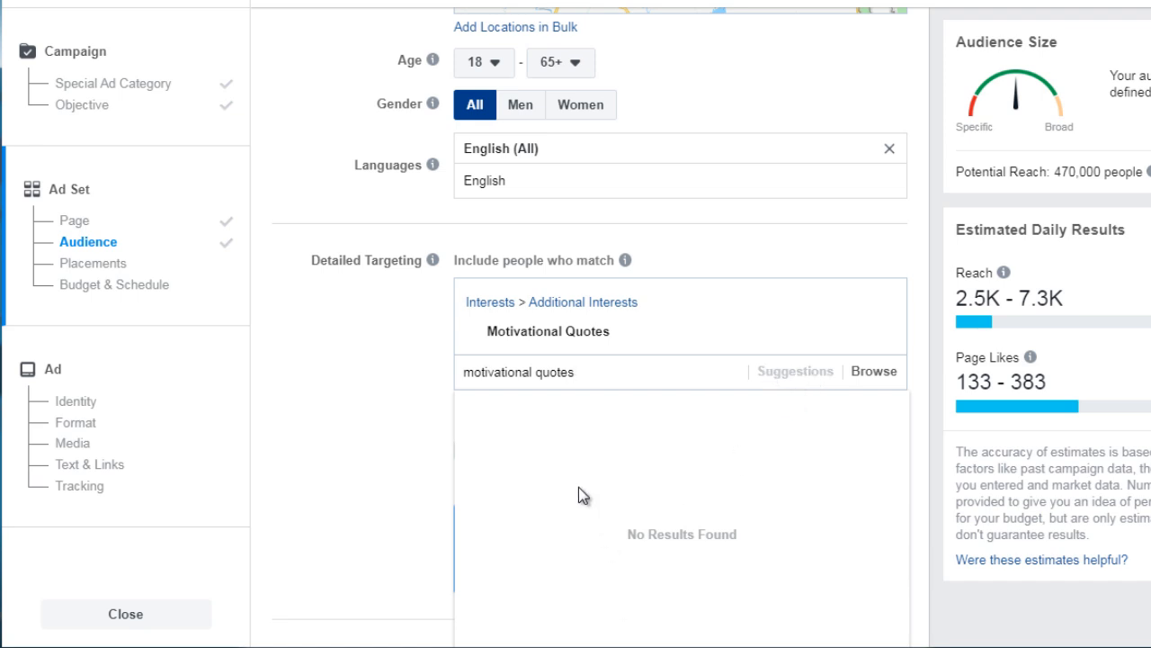
{"action": "left_click_drag", "start_coordinate": [594, 381], "coordinate": [453, 381]}
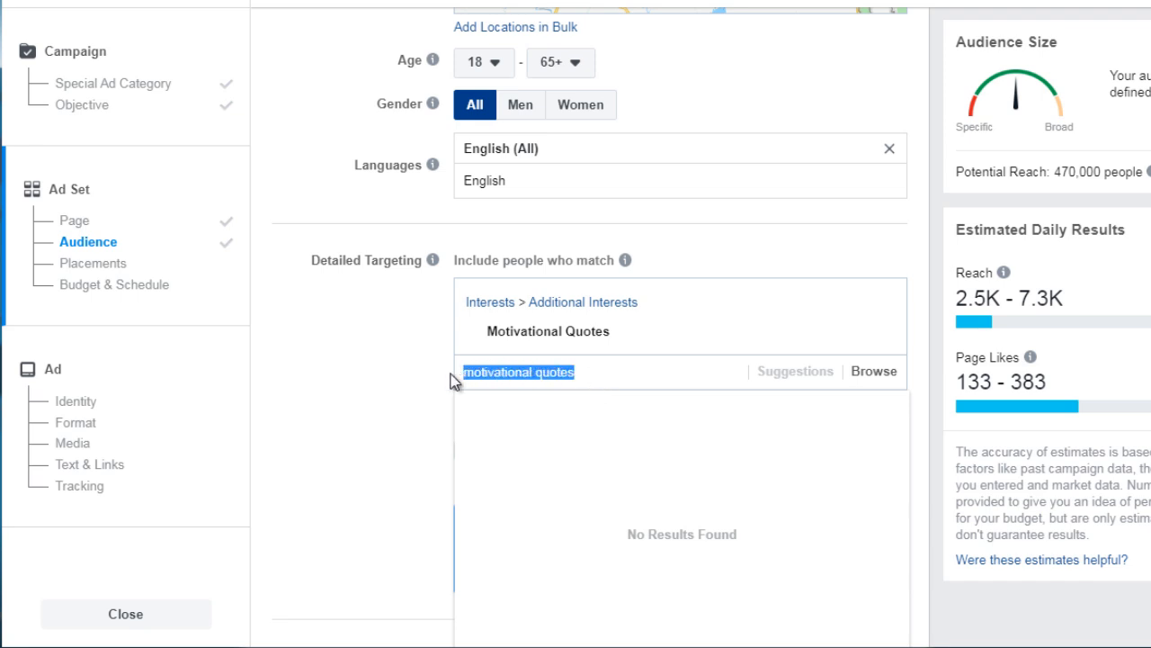
{"action": "key", "text": "BackSpace"}
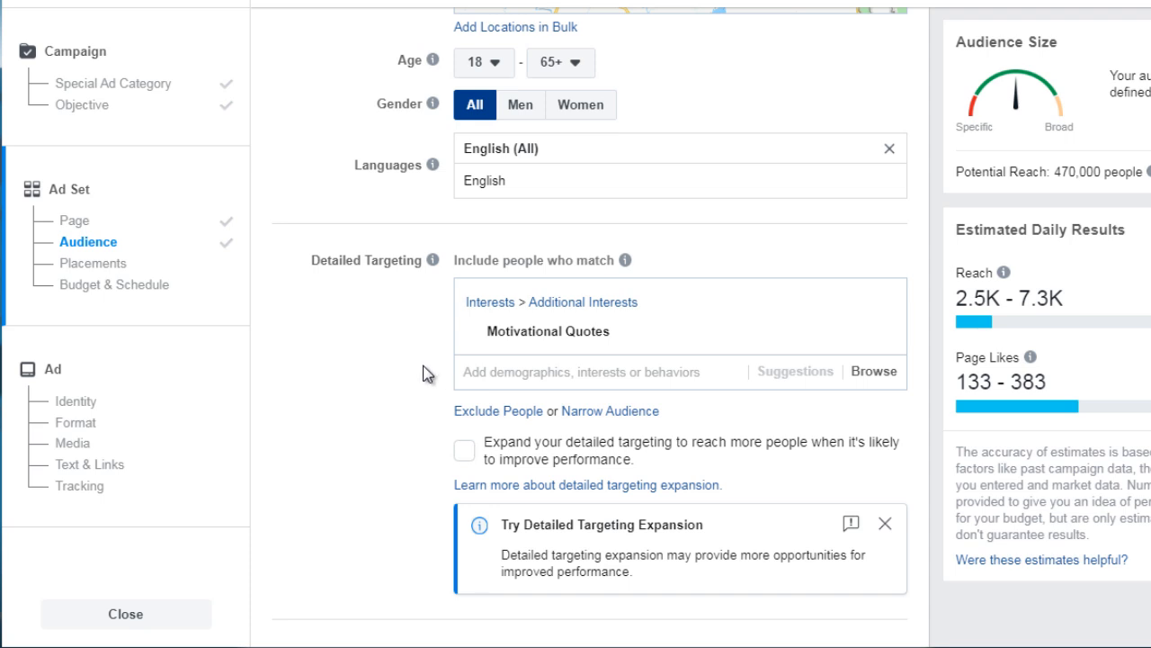
Switch placements to Edit Placements and open the device list to review its options
{"action": "scroll", "coordinate": [427, 374], "scroll_direction": "down", "scroll_amount": 1}
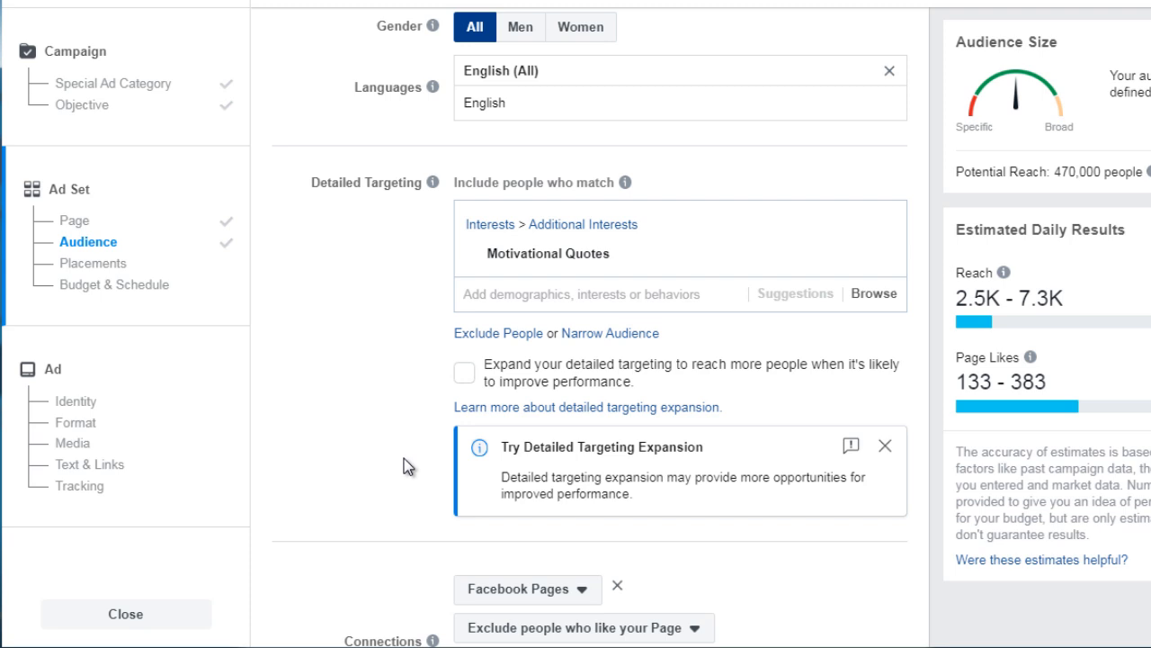
{"action": "scroll", "coordinate": [404, 458], "scroll_direction": "down", "scroll_amount": 8}
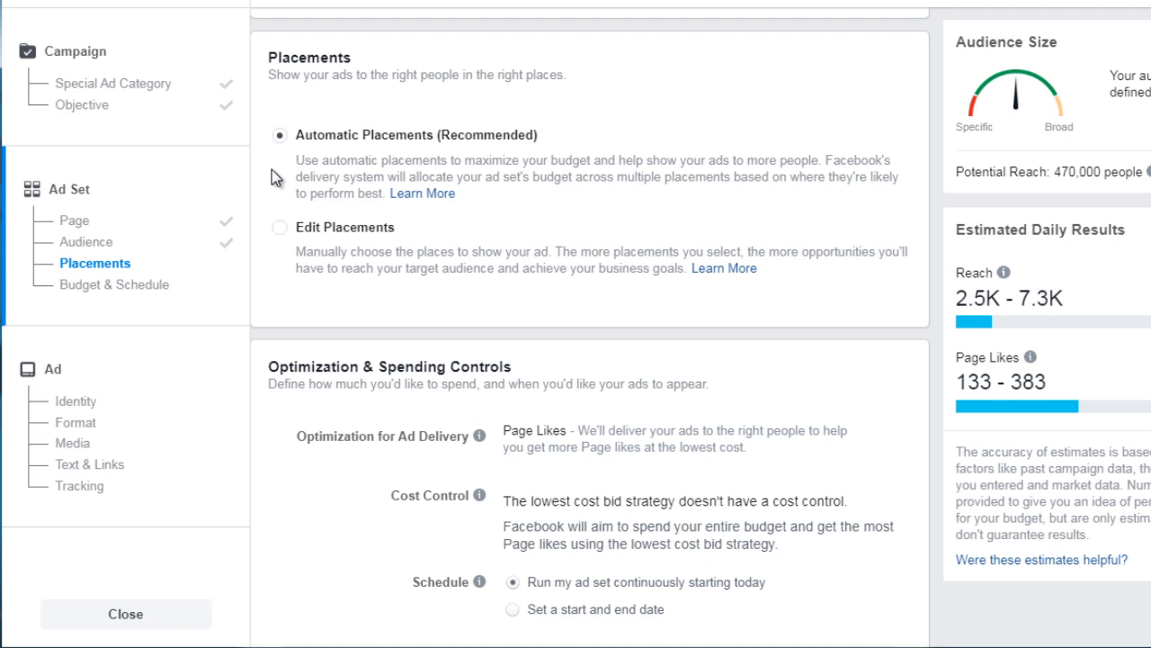
{"action": "left_click", "coordinate": [281, 230]}
{"action": "scroll", "coordinate": [272, 324], "scroll_direction": "down", "scroll_amount": 2}
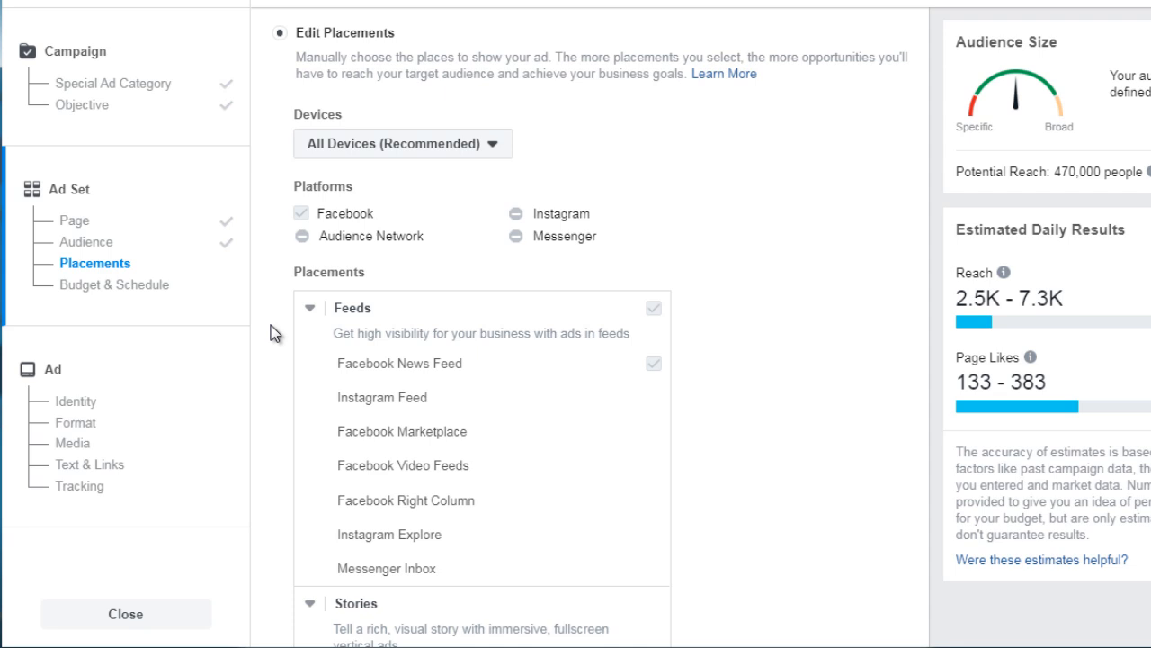
{"action": "left_click", "coordinate": [407, 146]}
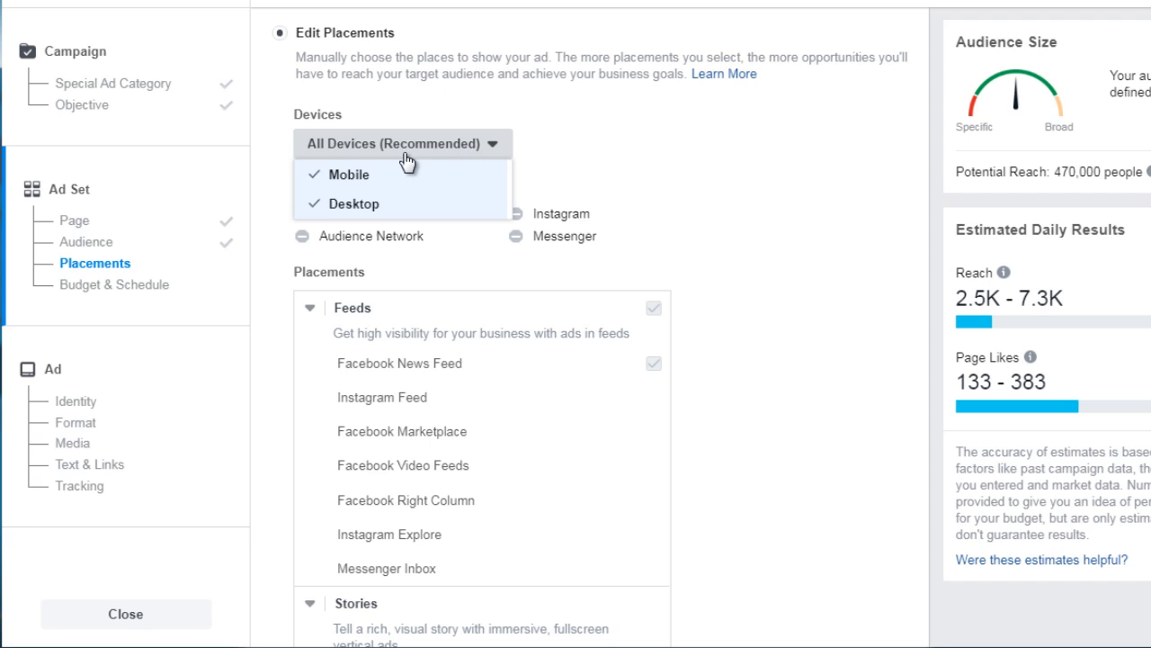
{"action": "left_click", "coordinate": [276, 271]}
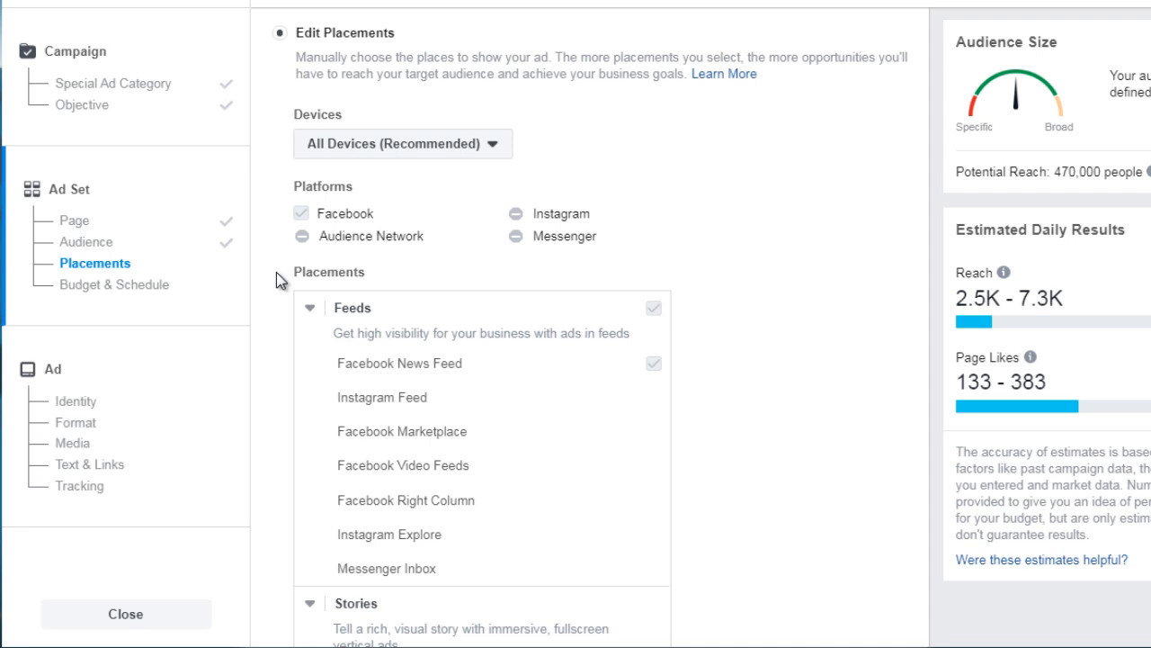
Switch the placements back to Automatic Placements
{"action": "scroll", "coordinate": [276, 272], "scroll_direction": "down", "scroll_amount": 2}
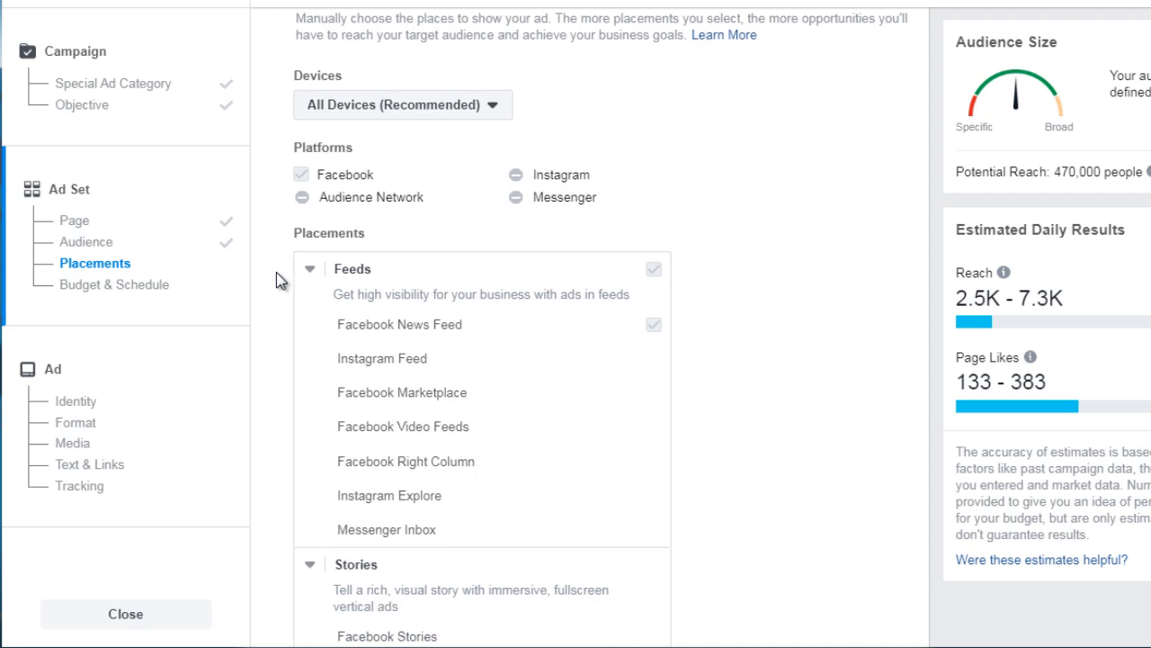
{"action": "scroll", "coordinate": [277, 273], "scroll_direction": "up", "scroll_amount": 4}
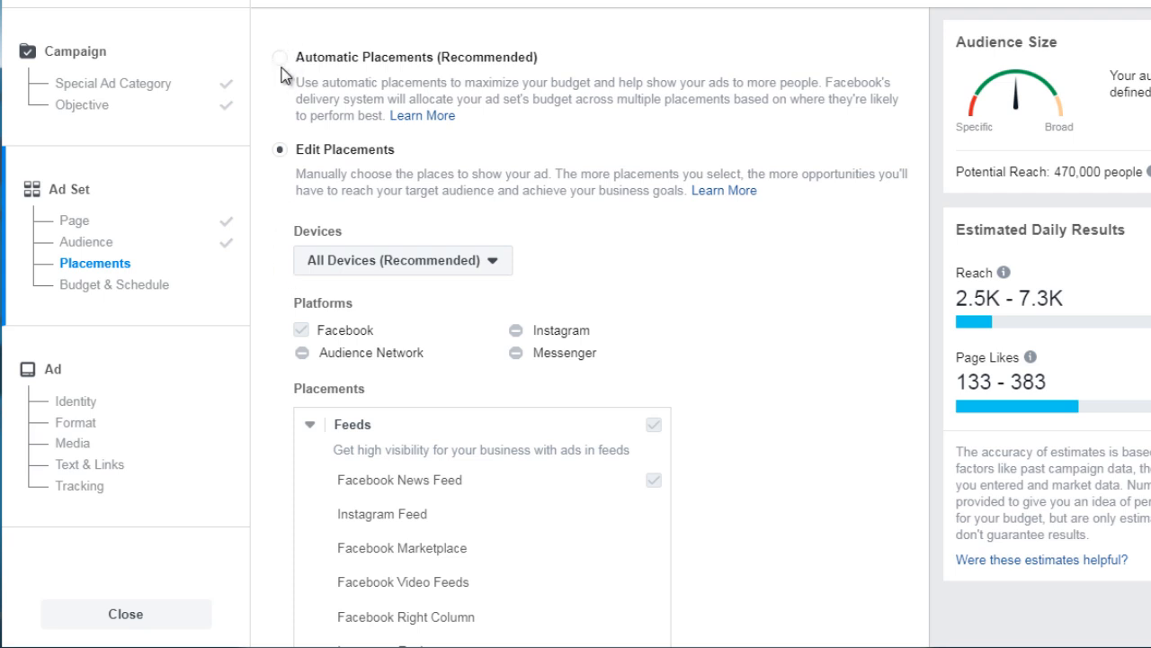
{"action": "left_click", "coordinate": [266, 108]}
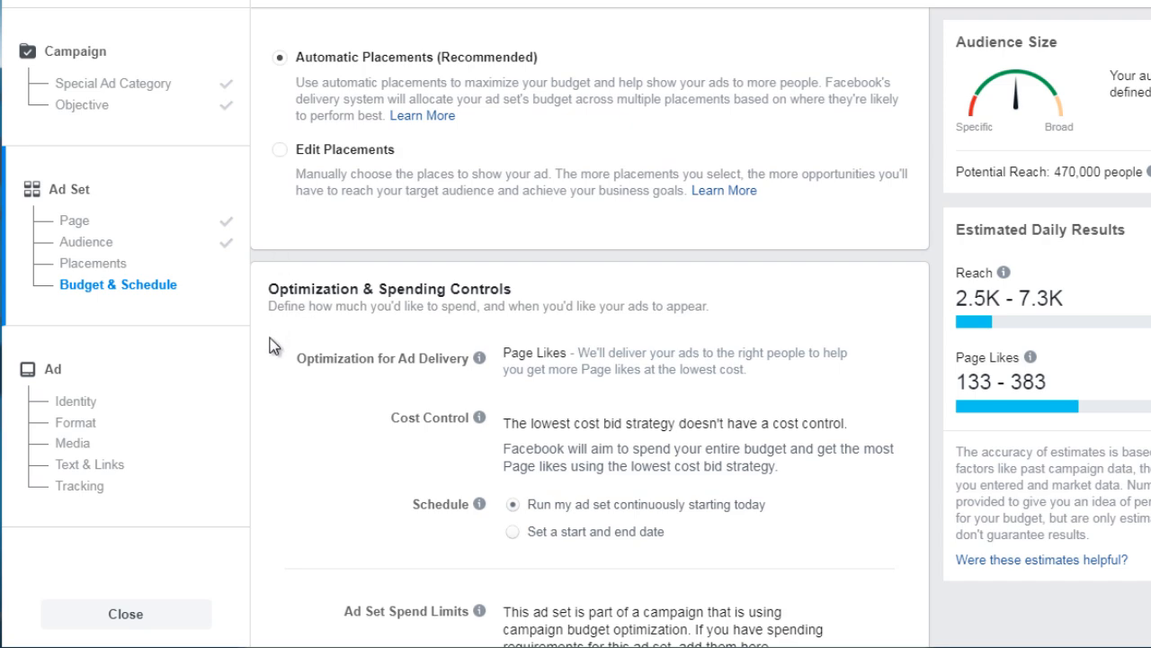
Continue from the ad set settings to the Ad section
{"action": "key", "text": "Down"}
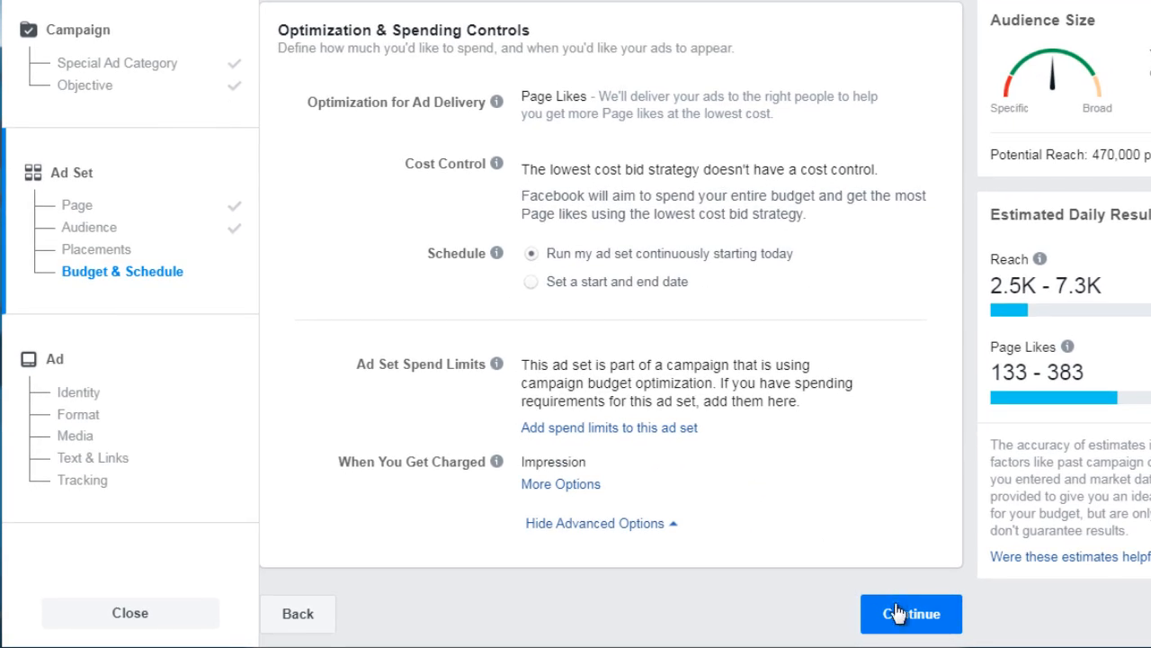
{"action": "left_click", "coordinate": [917, 627]}
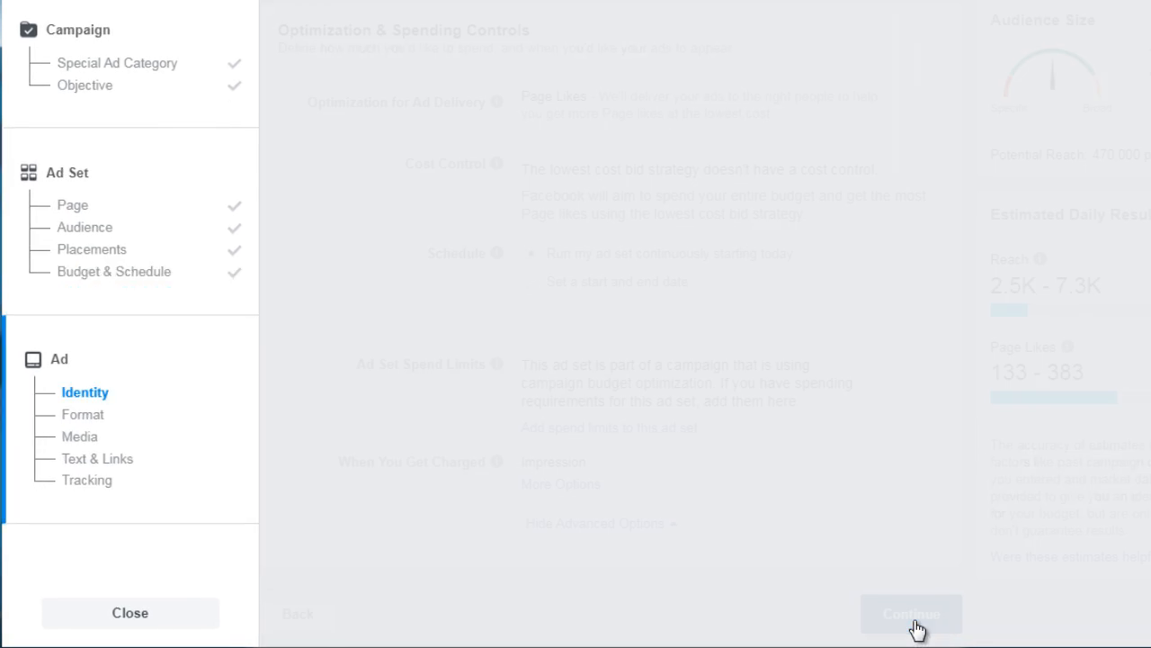